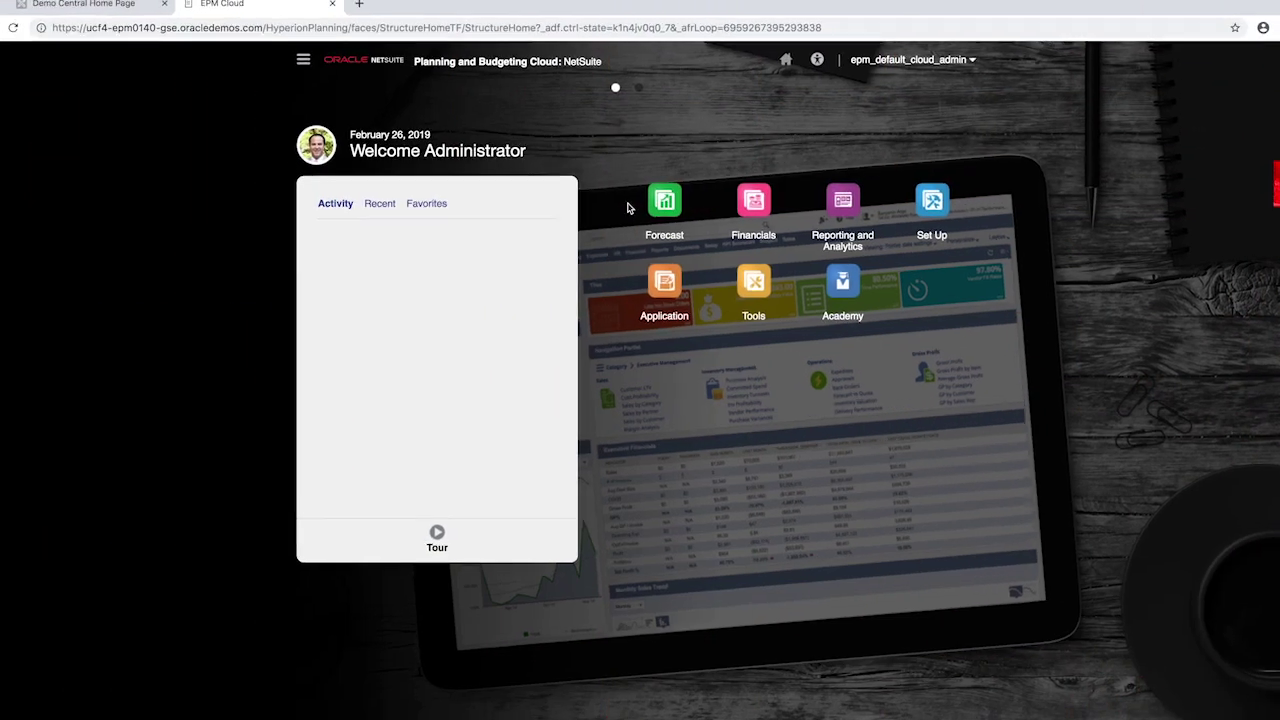
Step: Open the Sales Revenue by Customer form under Forecast > Sales / COGS
click(664, 204)
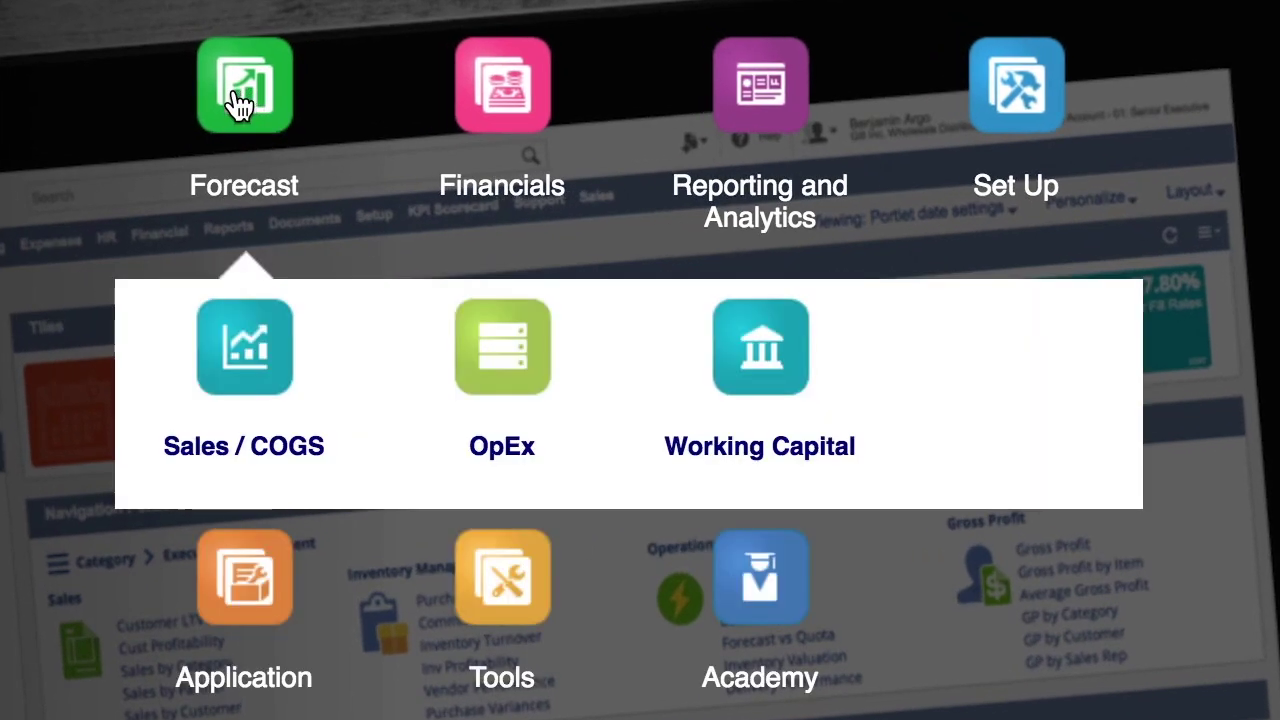
click(248, 370)
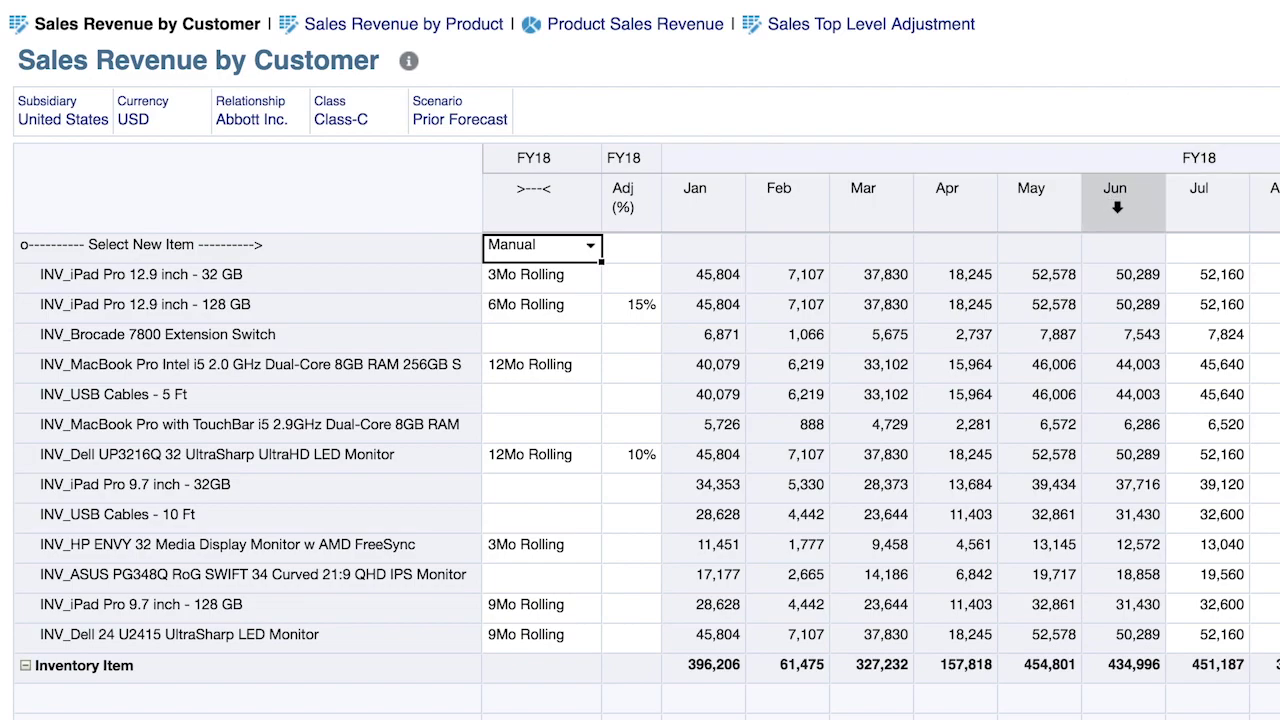
Step: Change the form's POV scenario from Prior Forecast to Forecast
click(1116, 208)
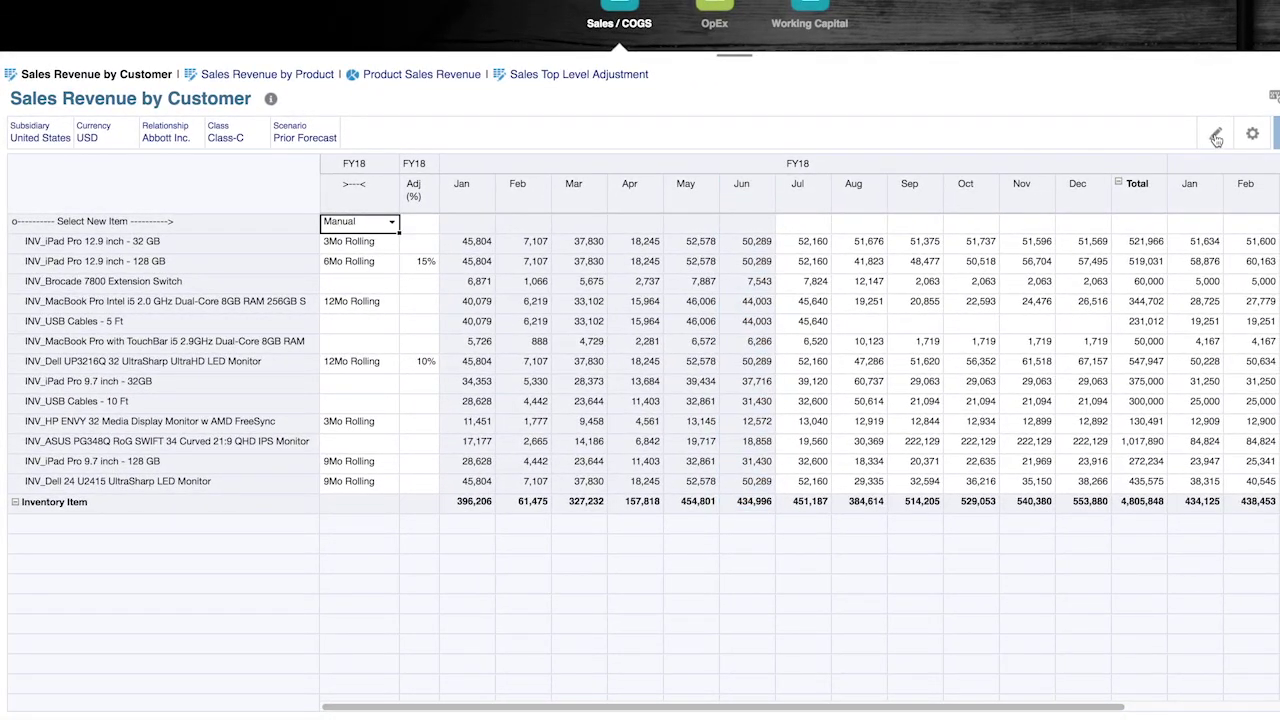
click(1216, 137)
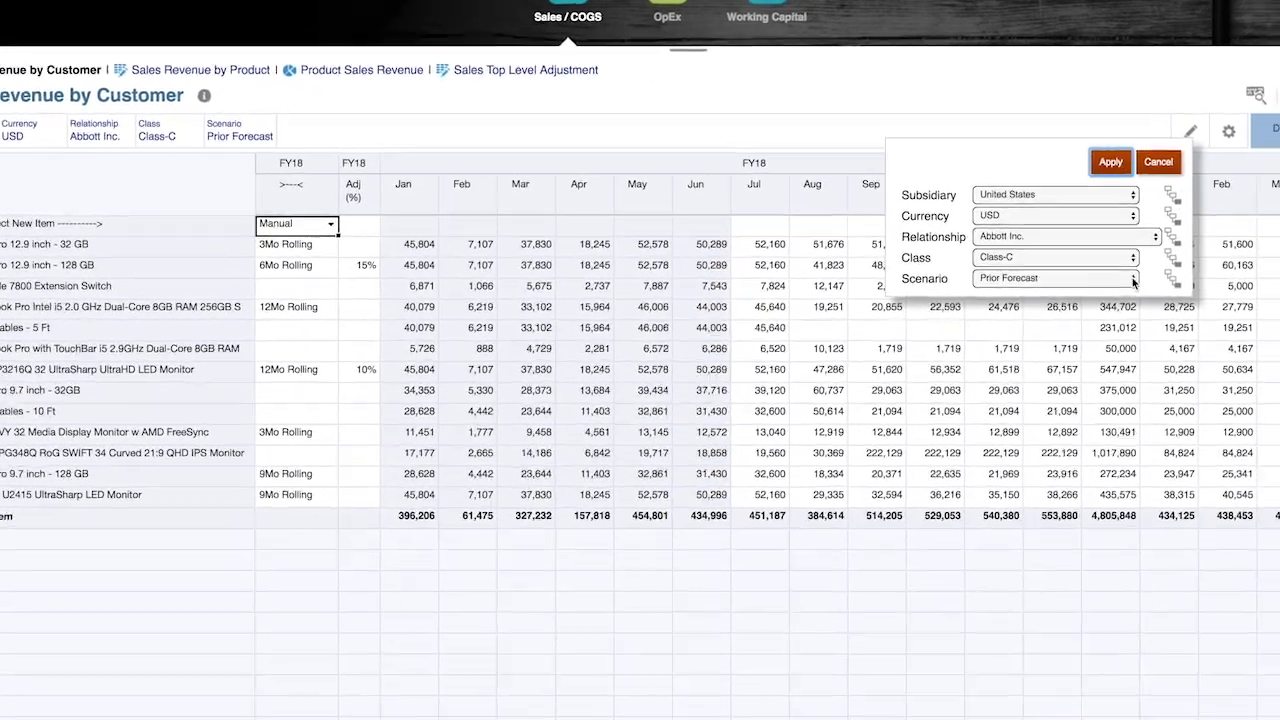
click(1160, 278)
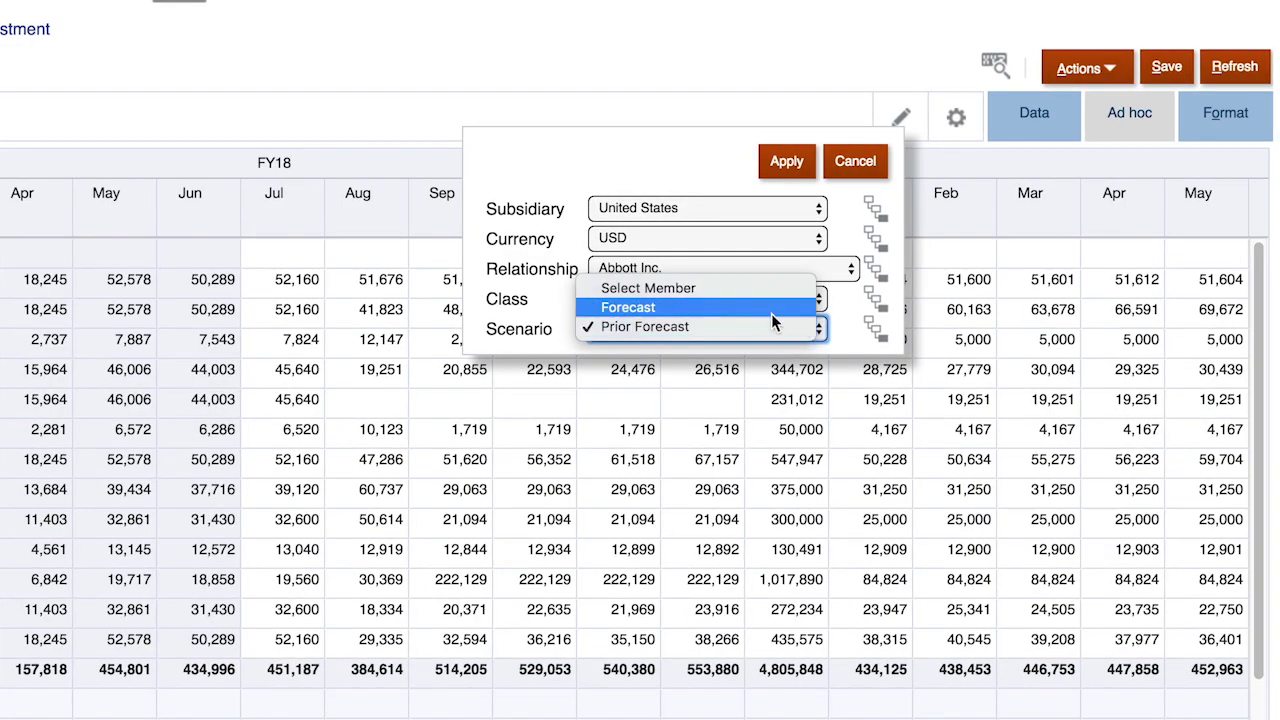
click(856, 295)
click(793, 165)
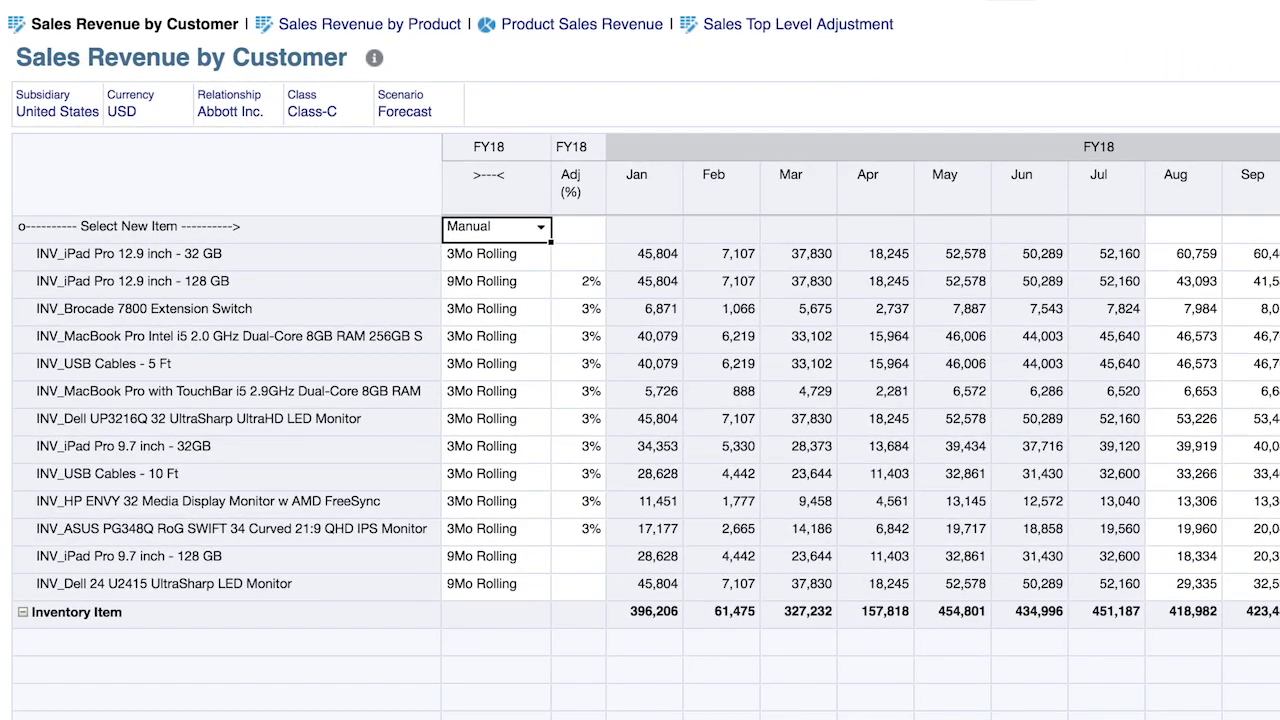
Step: Change the iPad Pro 12.9 inch - 128 GB forecast method from 9Mo Rolling to 6Mo Rolling
click(1115, 186)
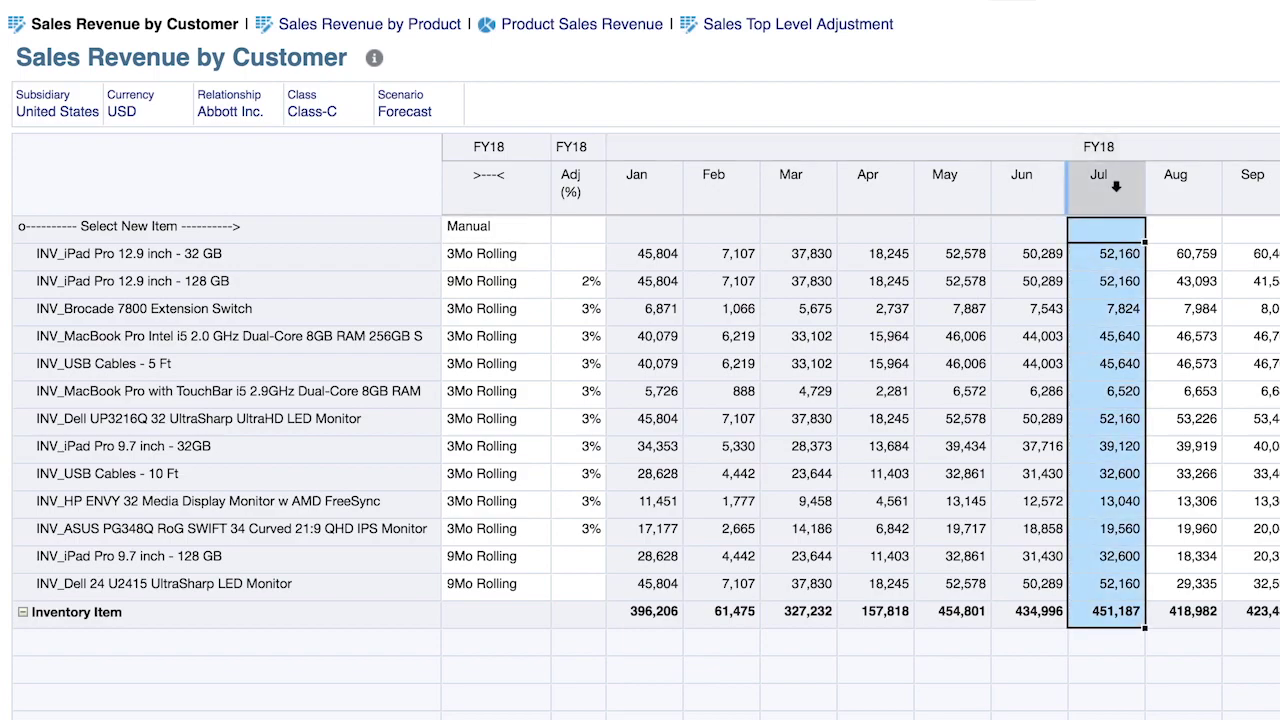
click(1180, 186)
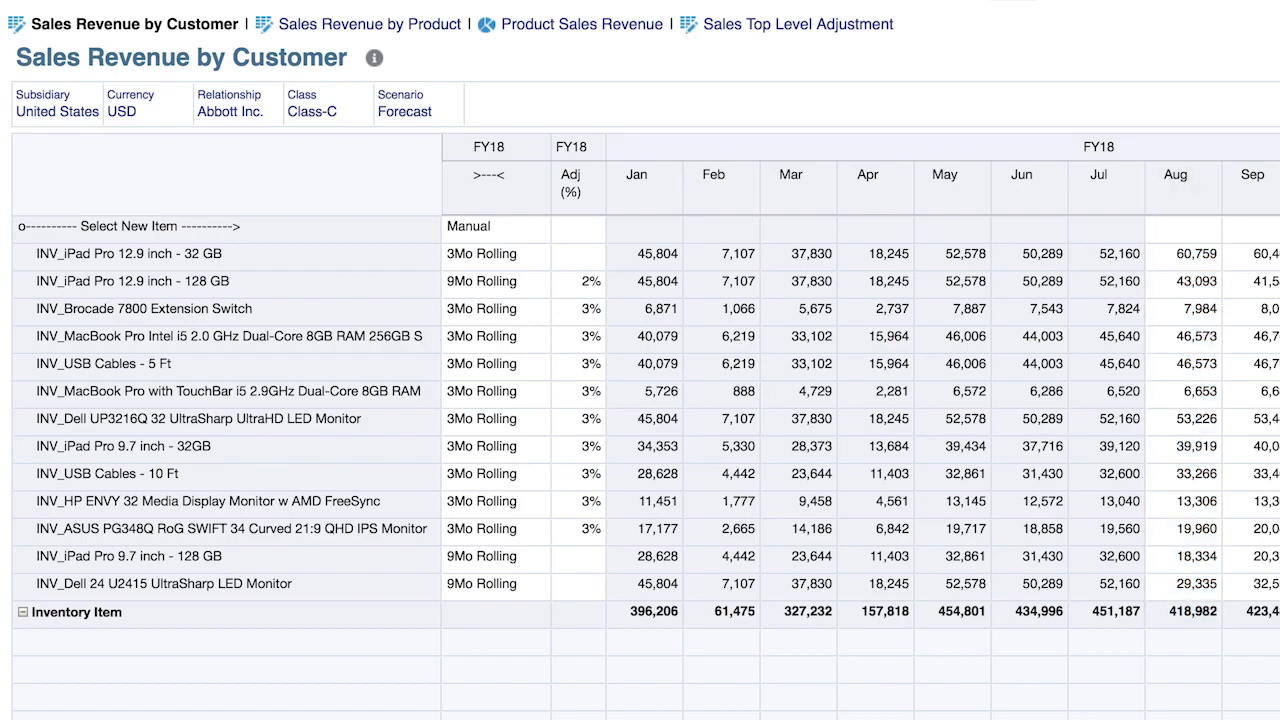
click(541, 285)
click(541, 284)
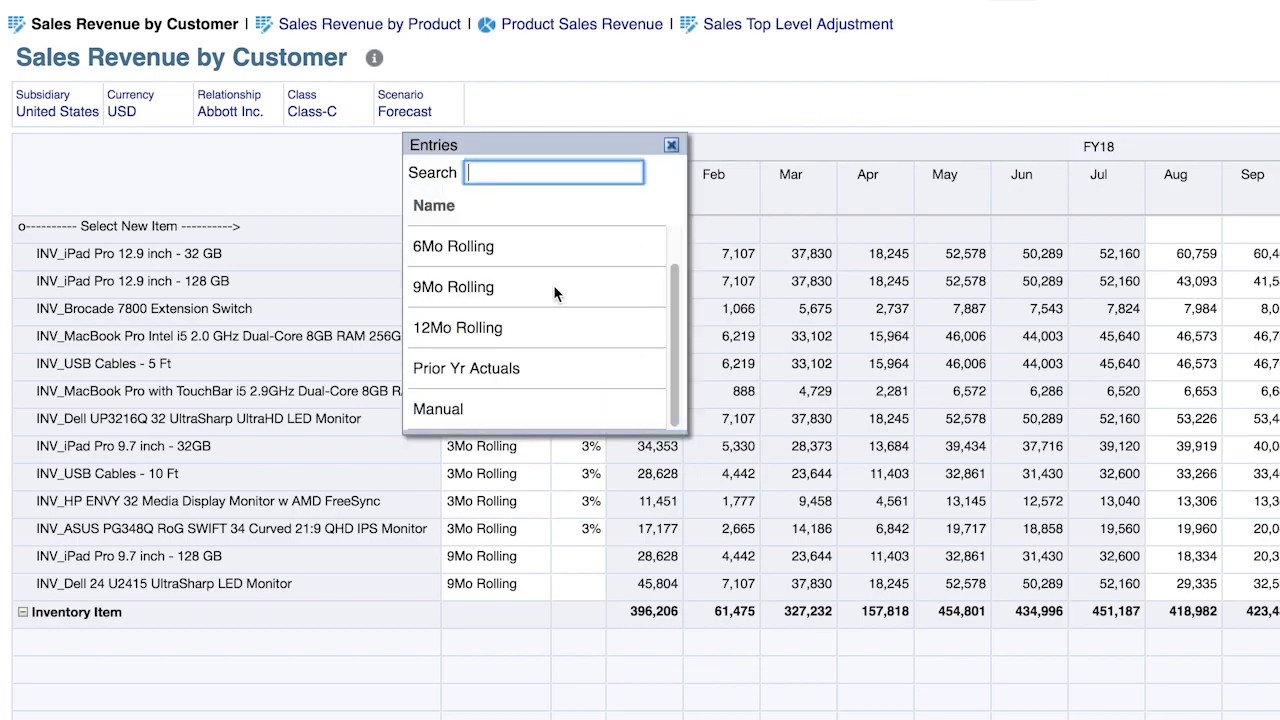
drag(676, 303, 672, 258)
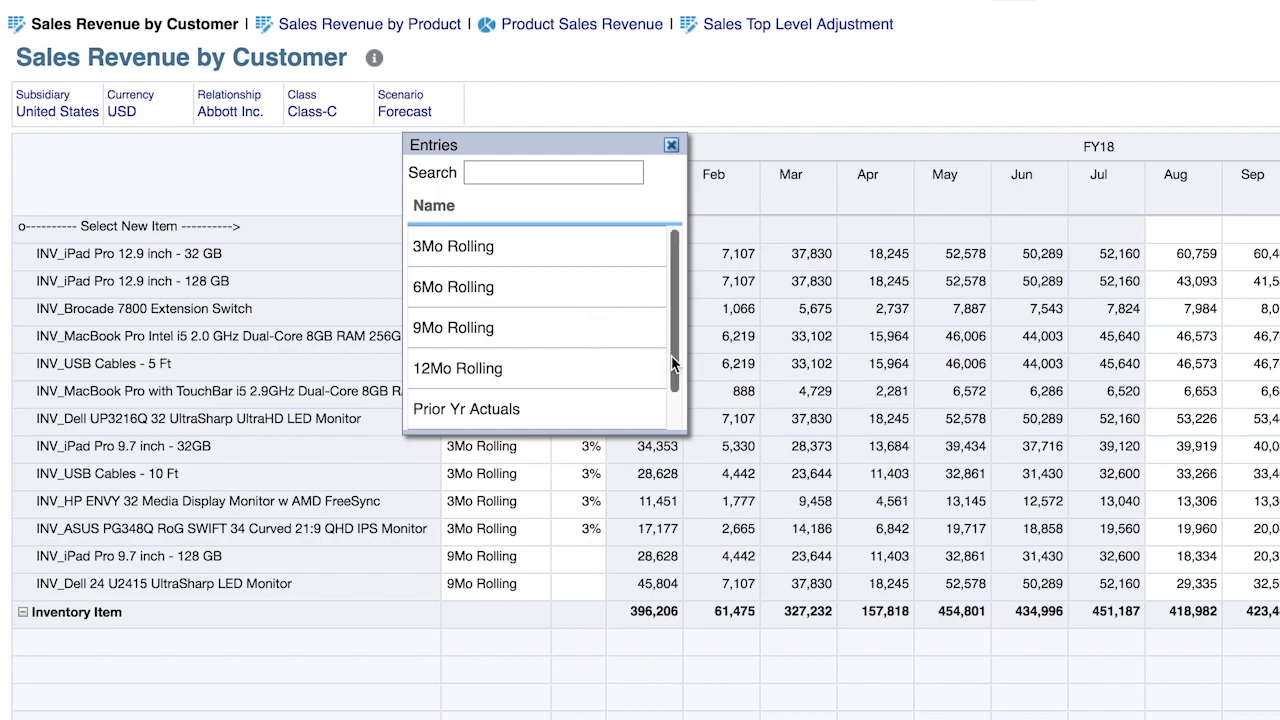
drag(673, 355, 662, 398)
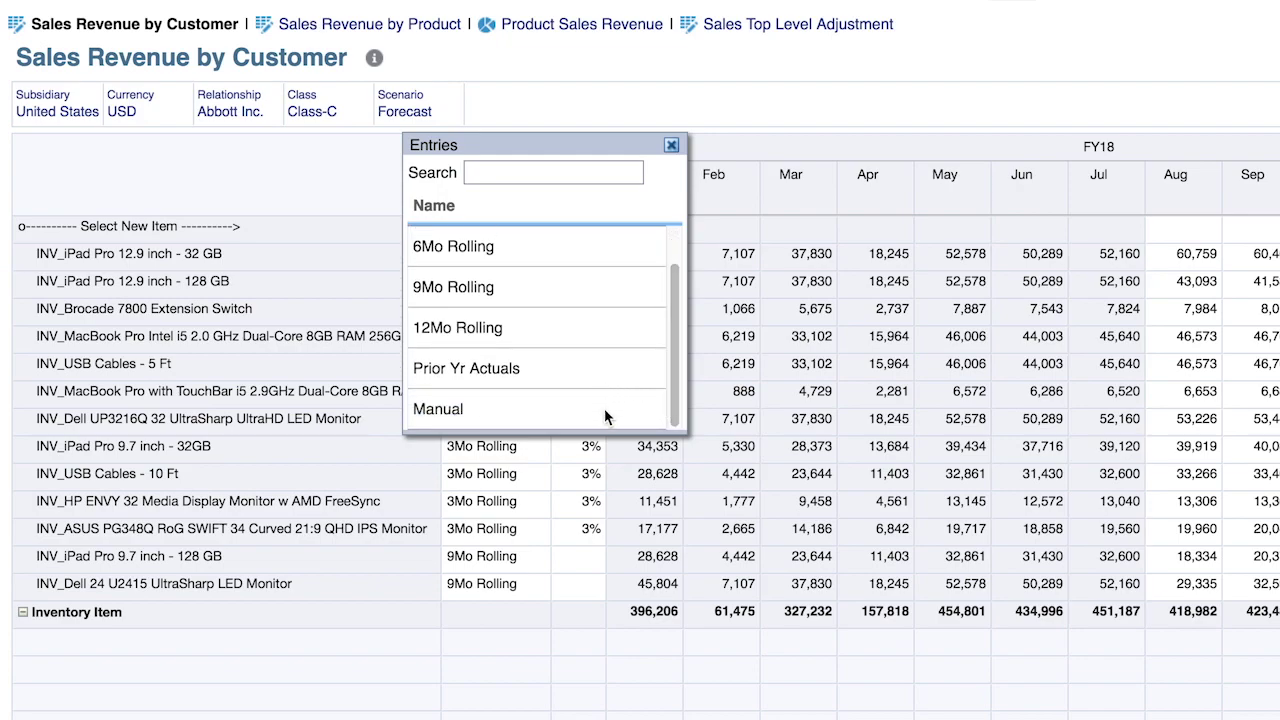
click(580, 258)
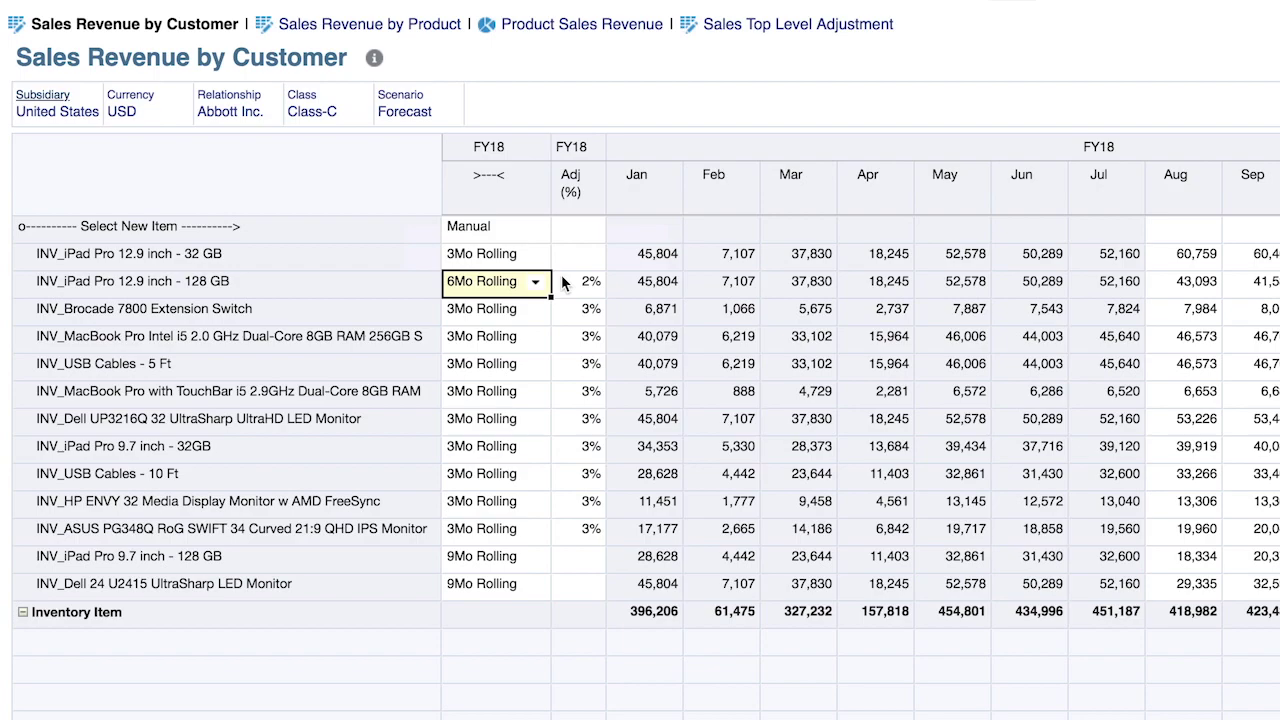
Step: Keep 6Mo Rolling on the 128 GB iPad Pro row and give it a 5% adjustment
click(541, 283)
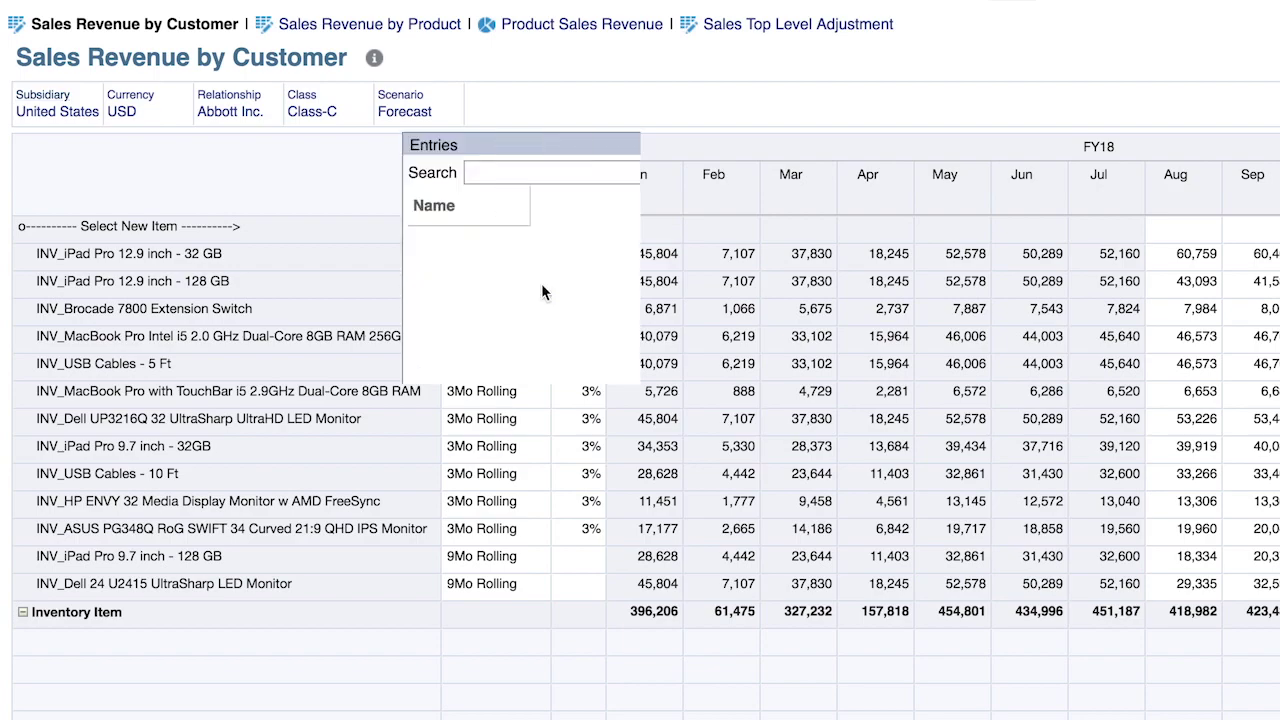
click(577, 207)
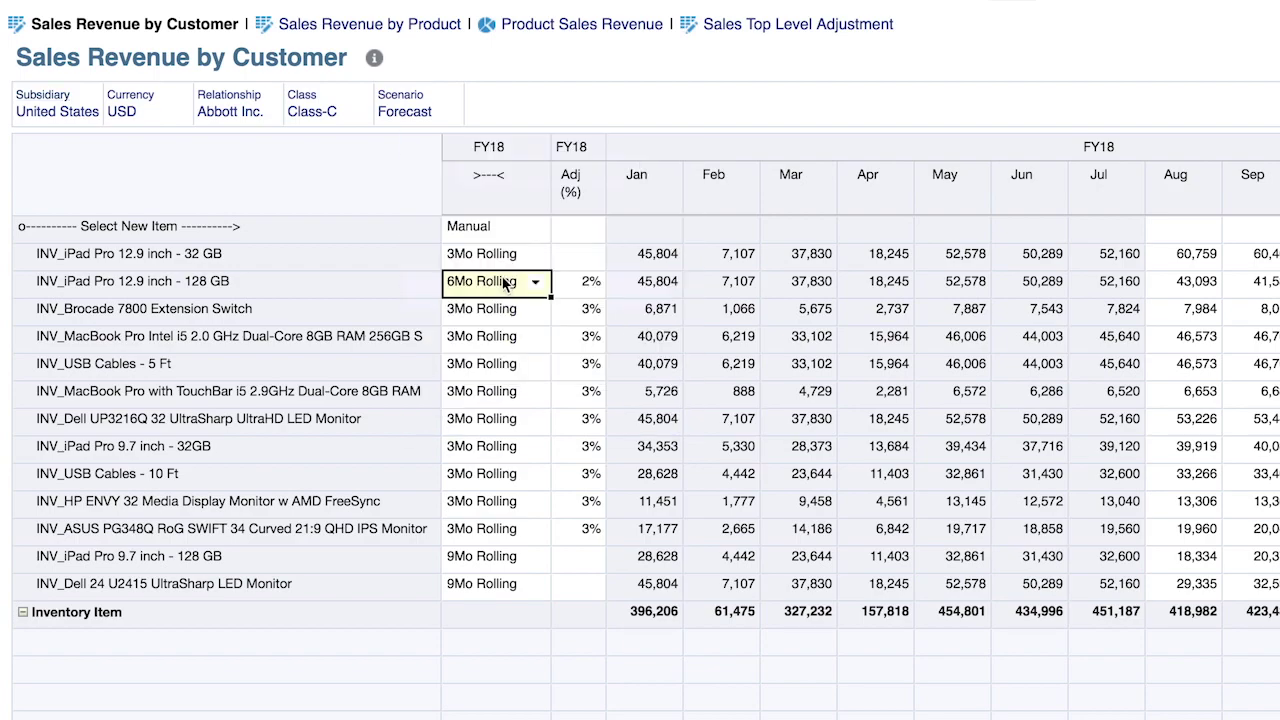
click(573, 287)
text(5%)
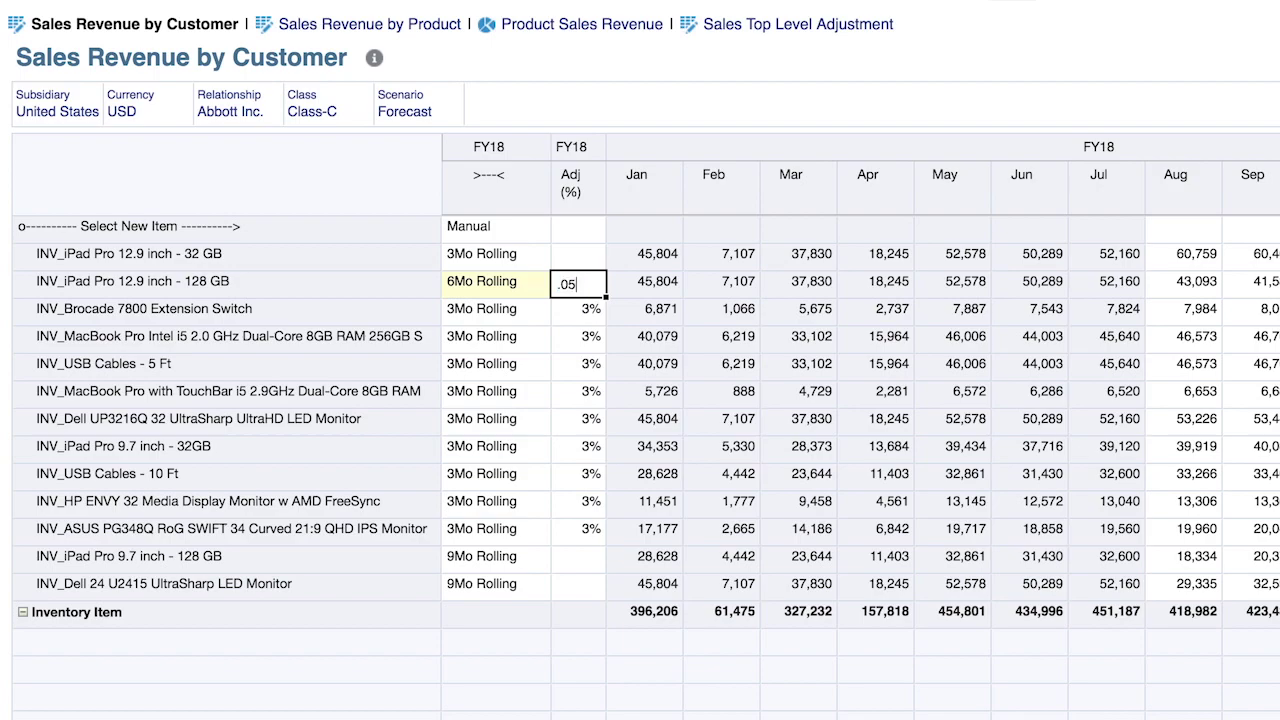
key(Return)
Step: Fill 6Mo Rolling and 5% adjustment down through USB Cables - 10 Ft
click(528, 288)
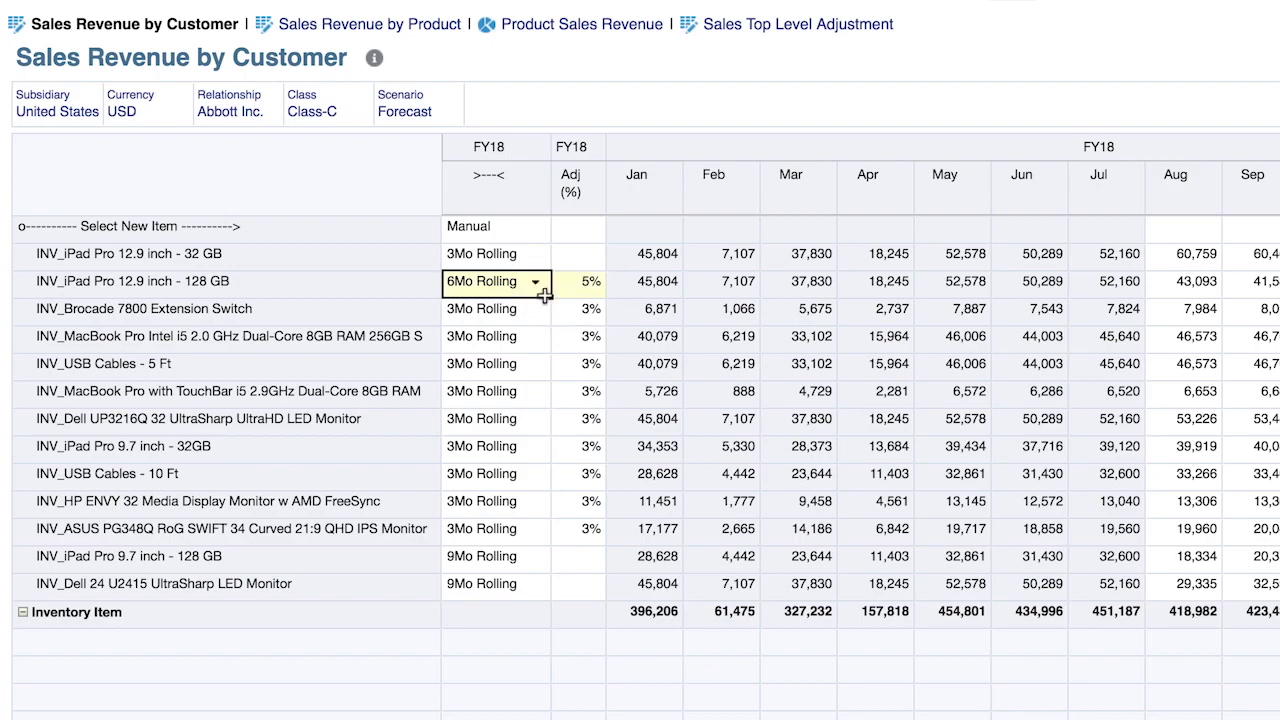
drag(550, 294, 510, 482)
click(590, 281)
drag(606, 295, 590, 487)
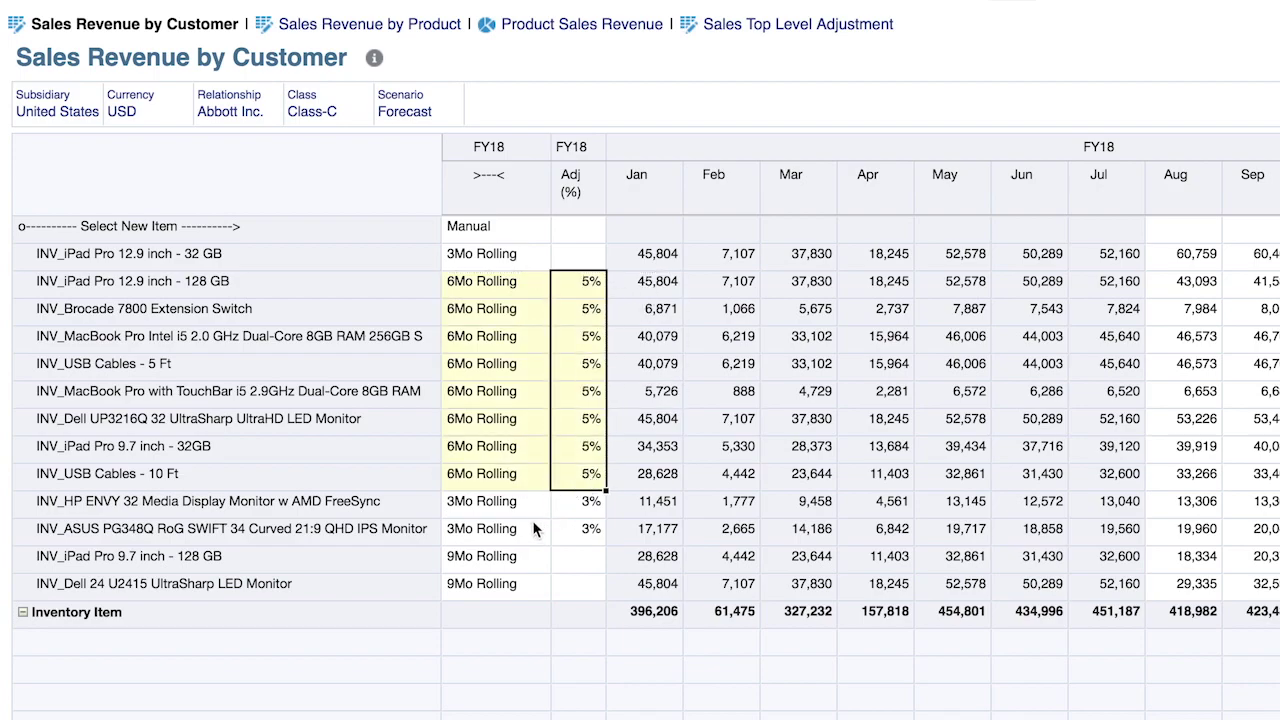
Step: Set the HP ENVY 32 monitor's forecast method to Manual
click(519, 503)
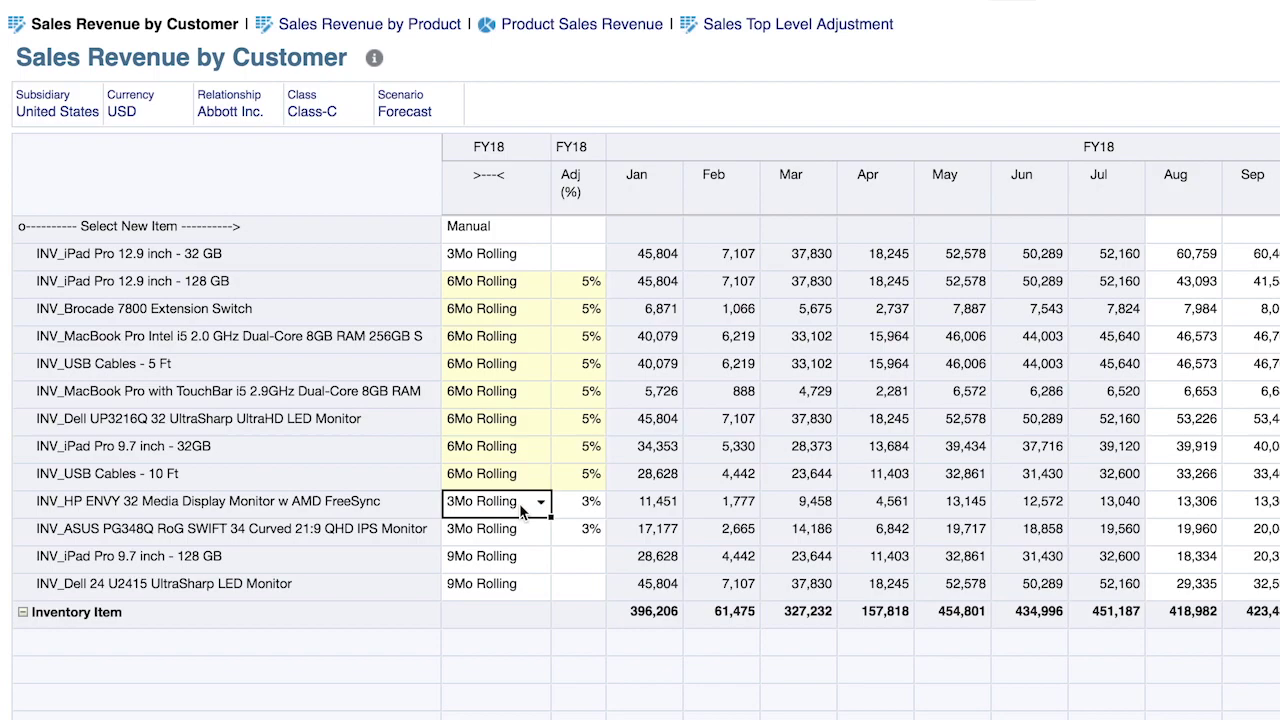
click(539, 503)
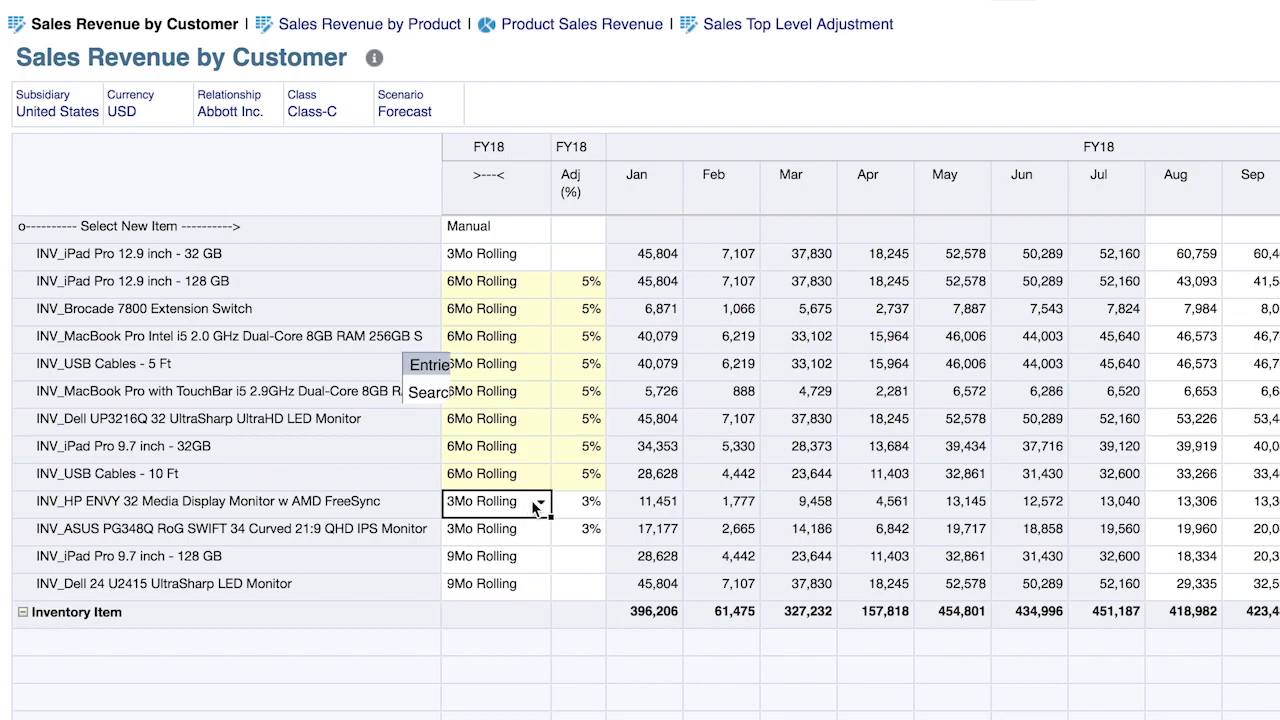
click(531, 629)
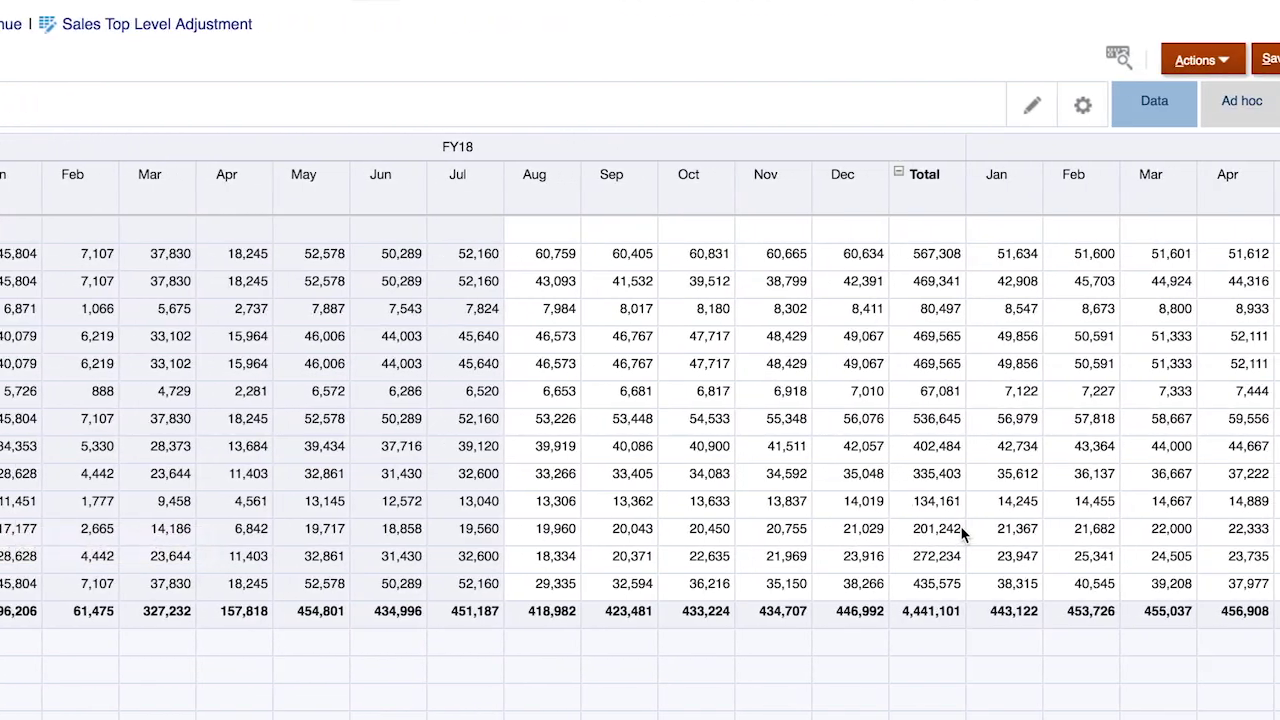
Step: Enter a 200,000 FY18 total for the HP ENVY 32 monitor and save the changes
click(852, 505)
text(200000)
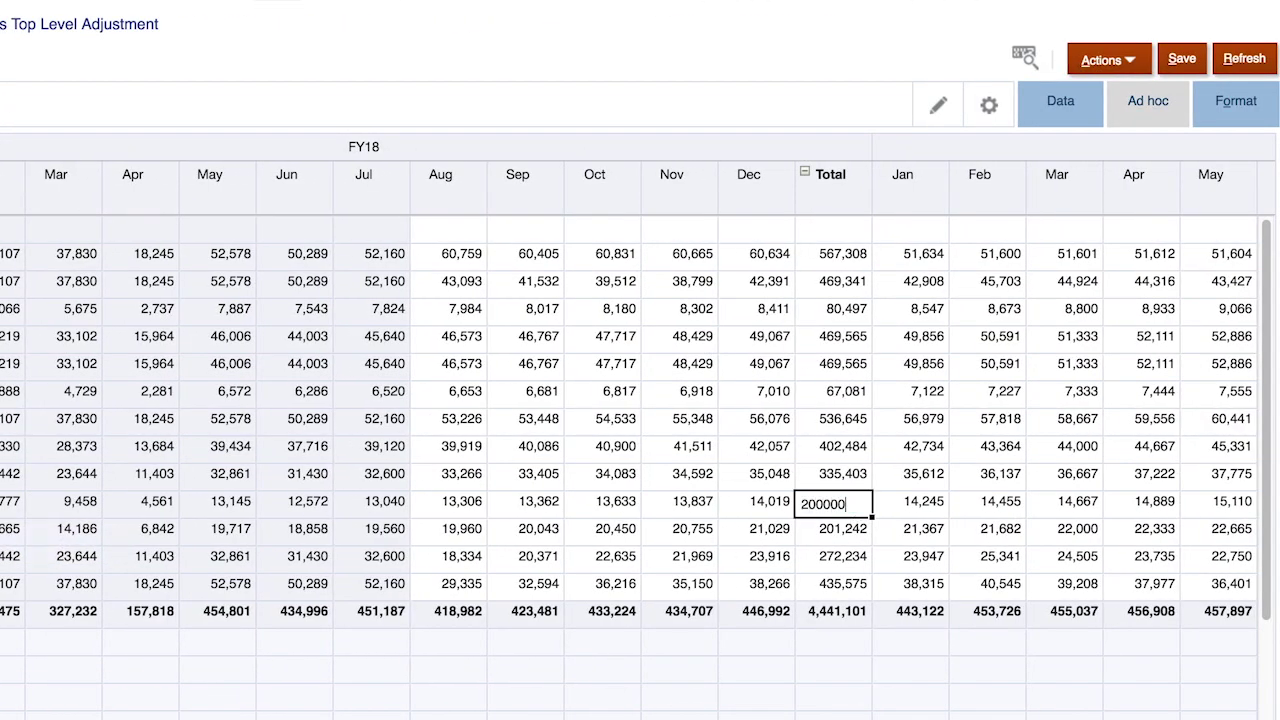
key(Return)
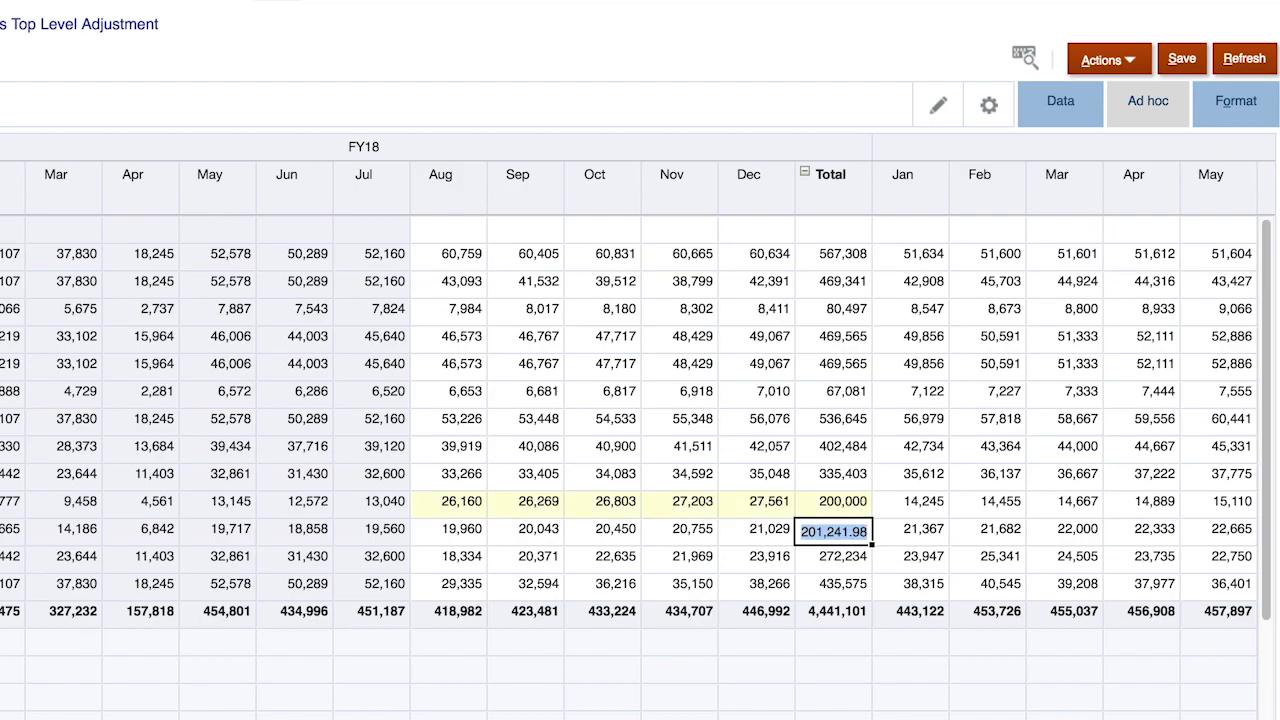
click(1176, 62)
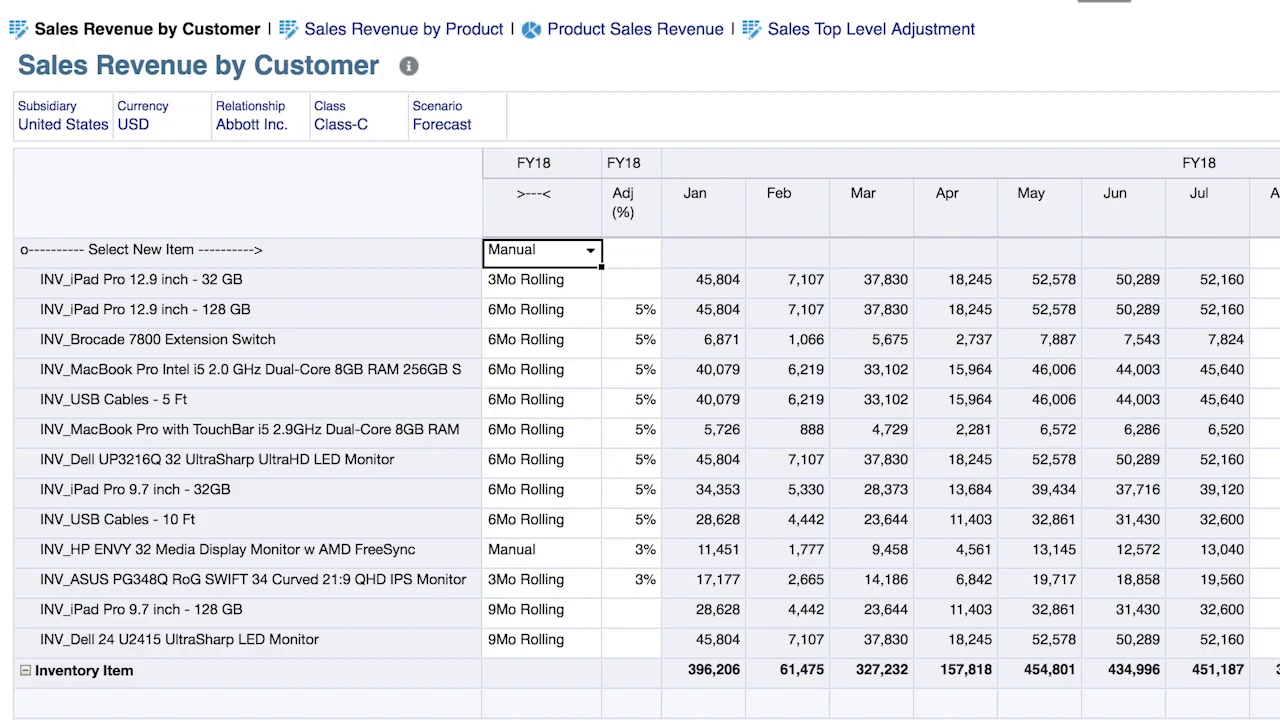
Step: Open Sales Revenue by Product and jump to the Enterprise total, dropping the Jan edit
click(472, 42)
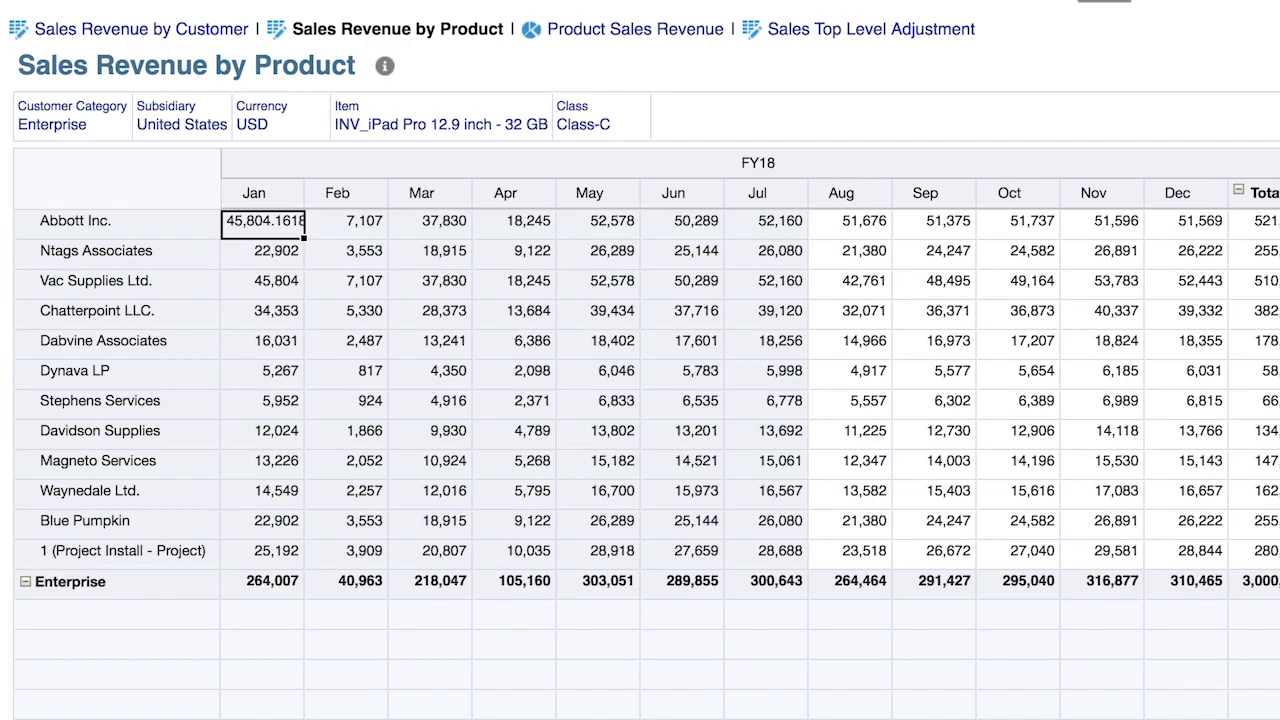
key(ctrl+End)
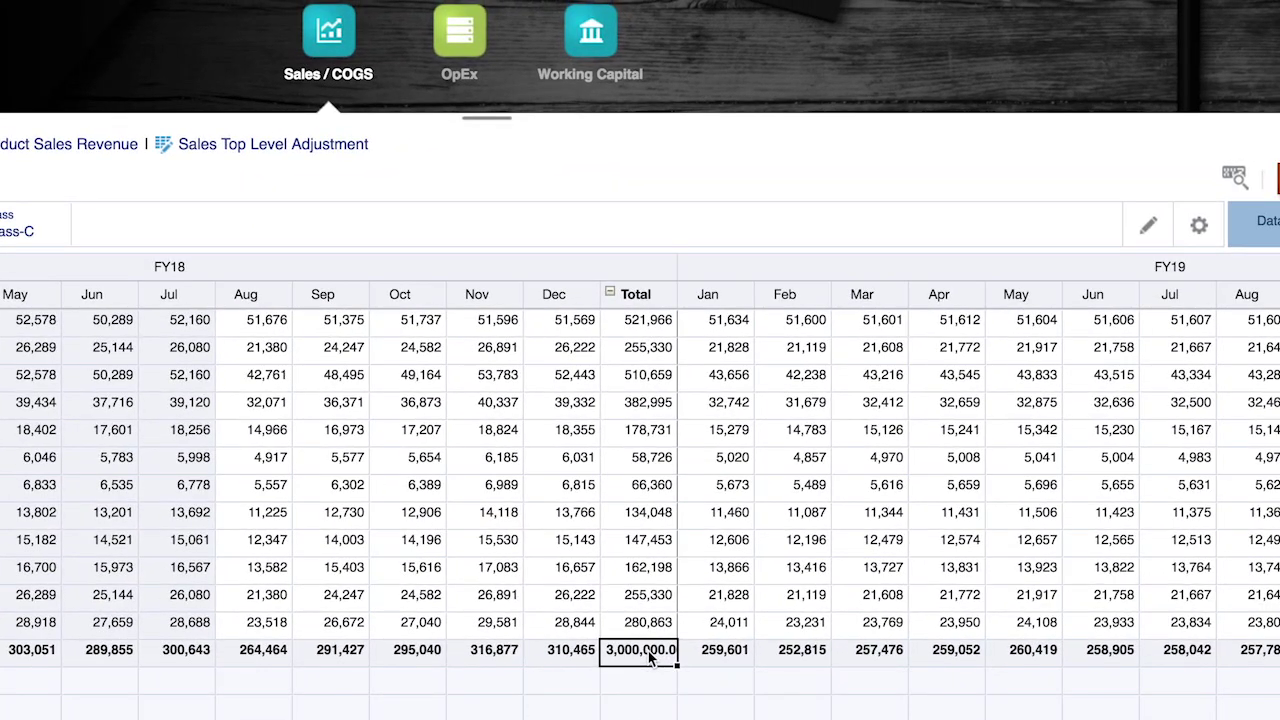
Step: Grid Spread the Enterprise FY18 total to 3,500,000 using Proportional spread
right_click(1268, 584)
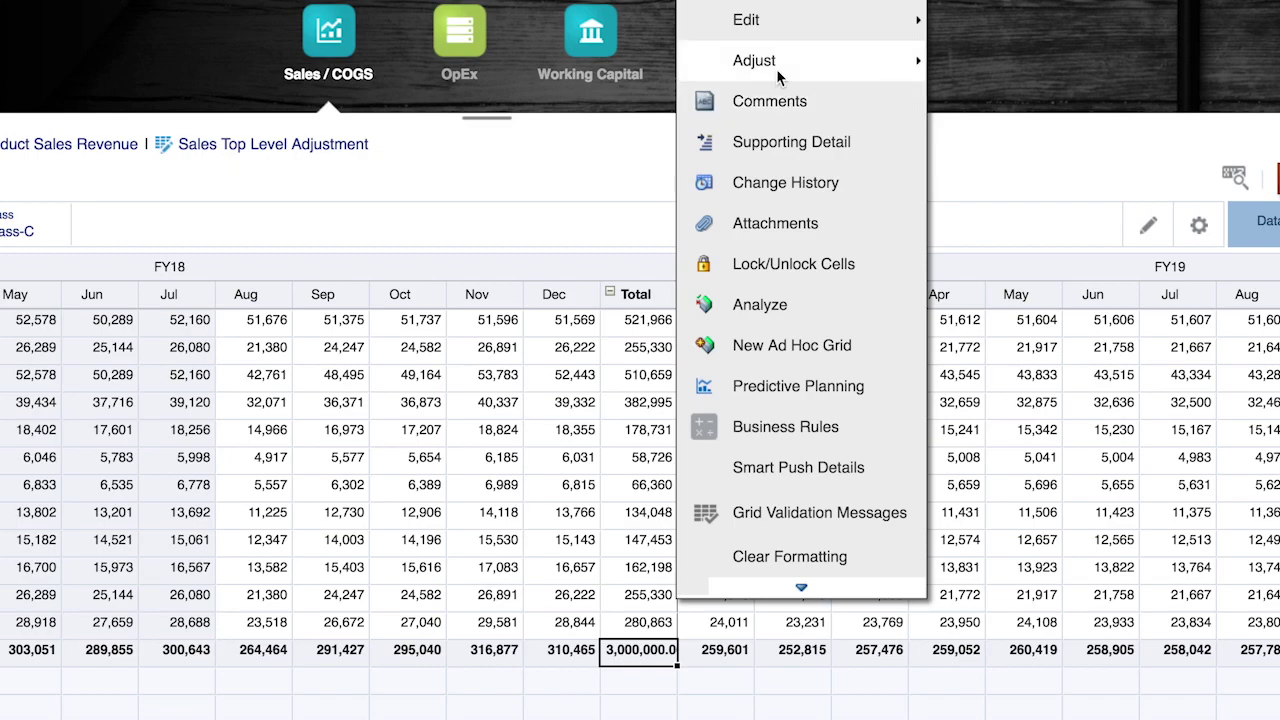
mouse_move(908, 77)
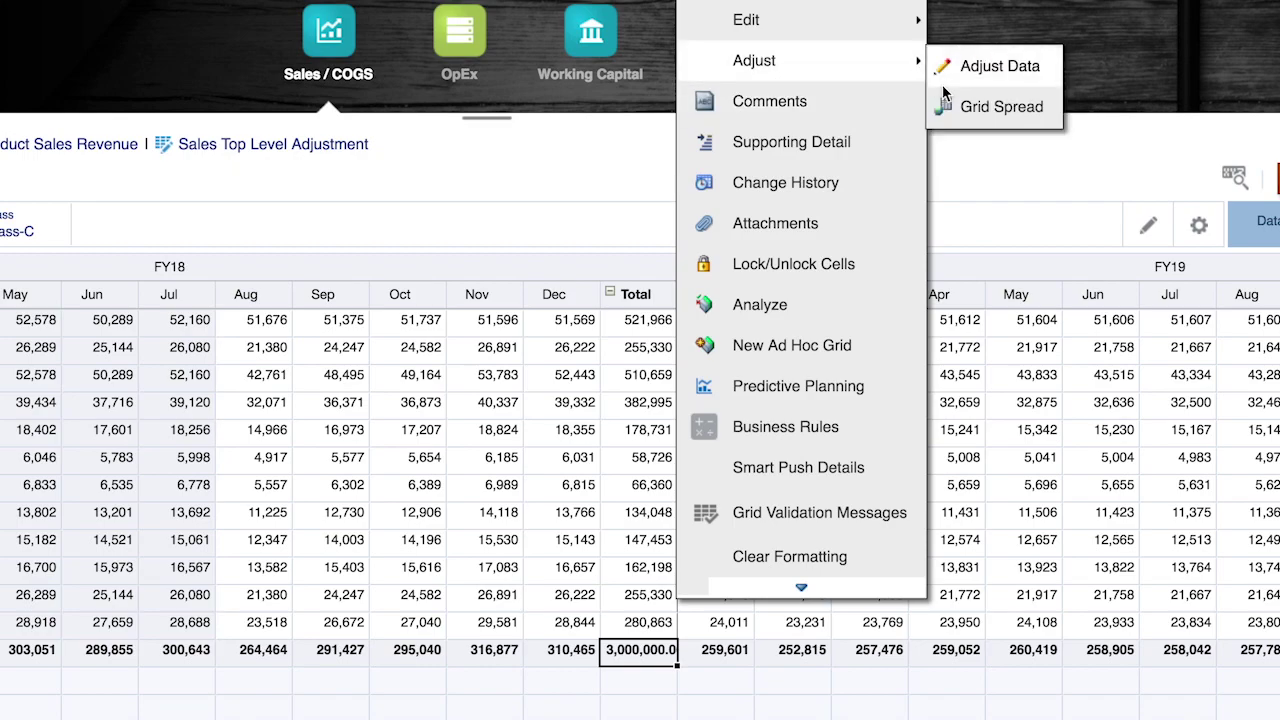
click(968, 105)
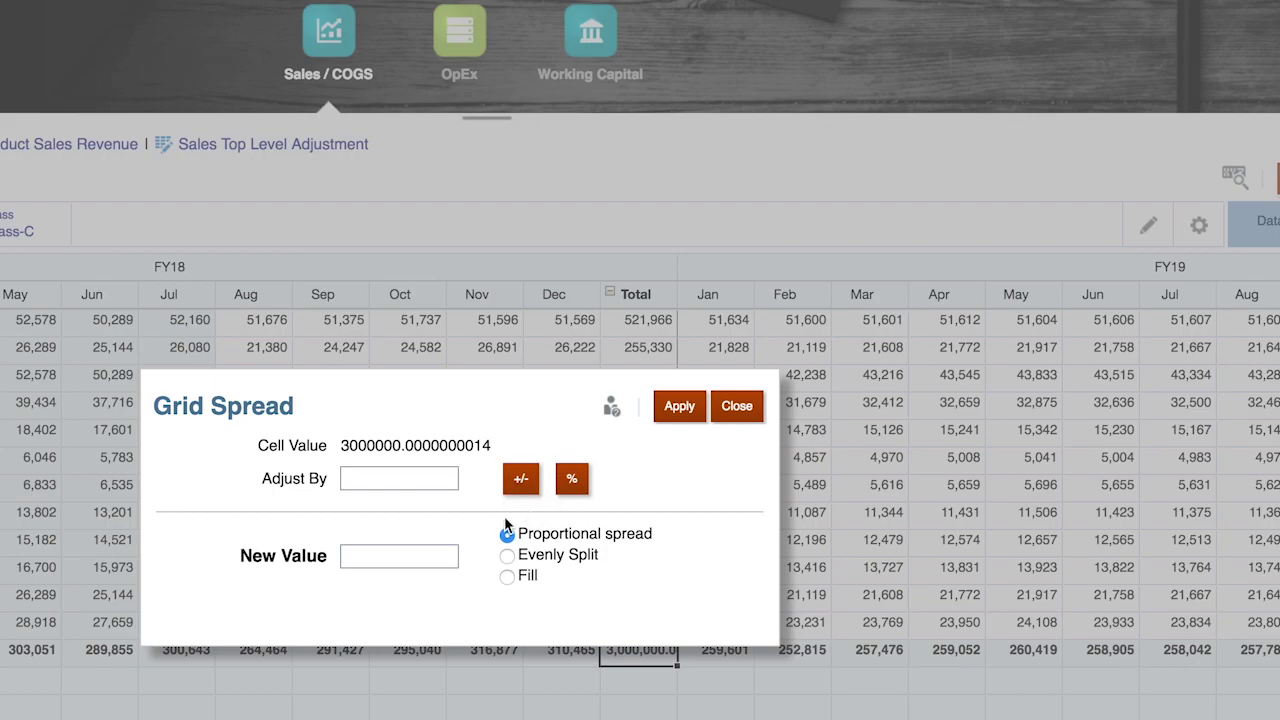
click(403, 559)
text(3500000)
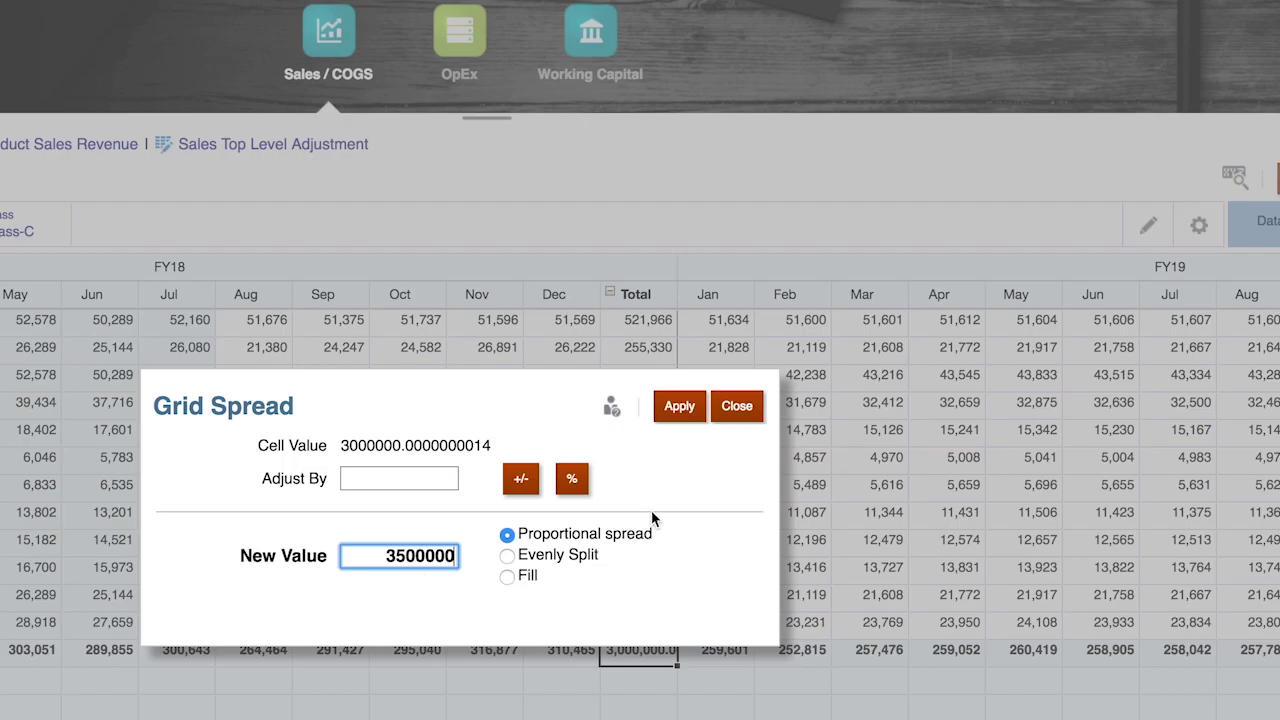
click(672, 412)
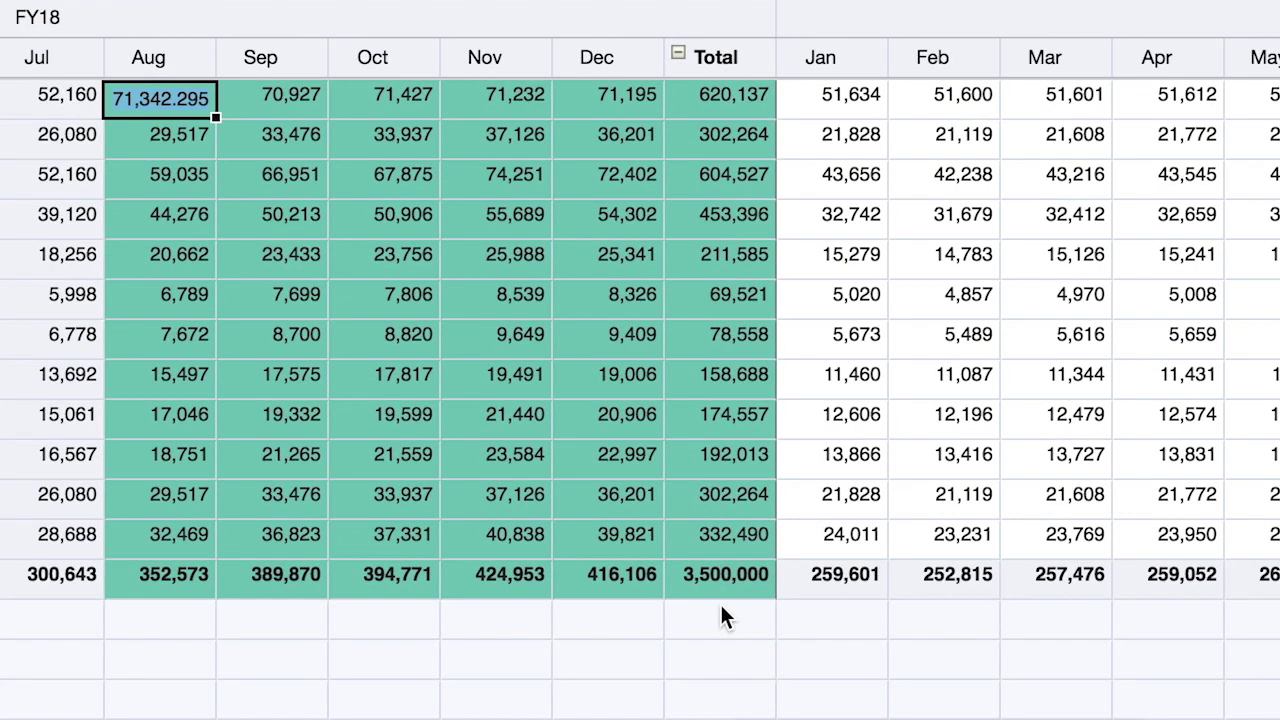
mouse_move(635, 658)
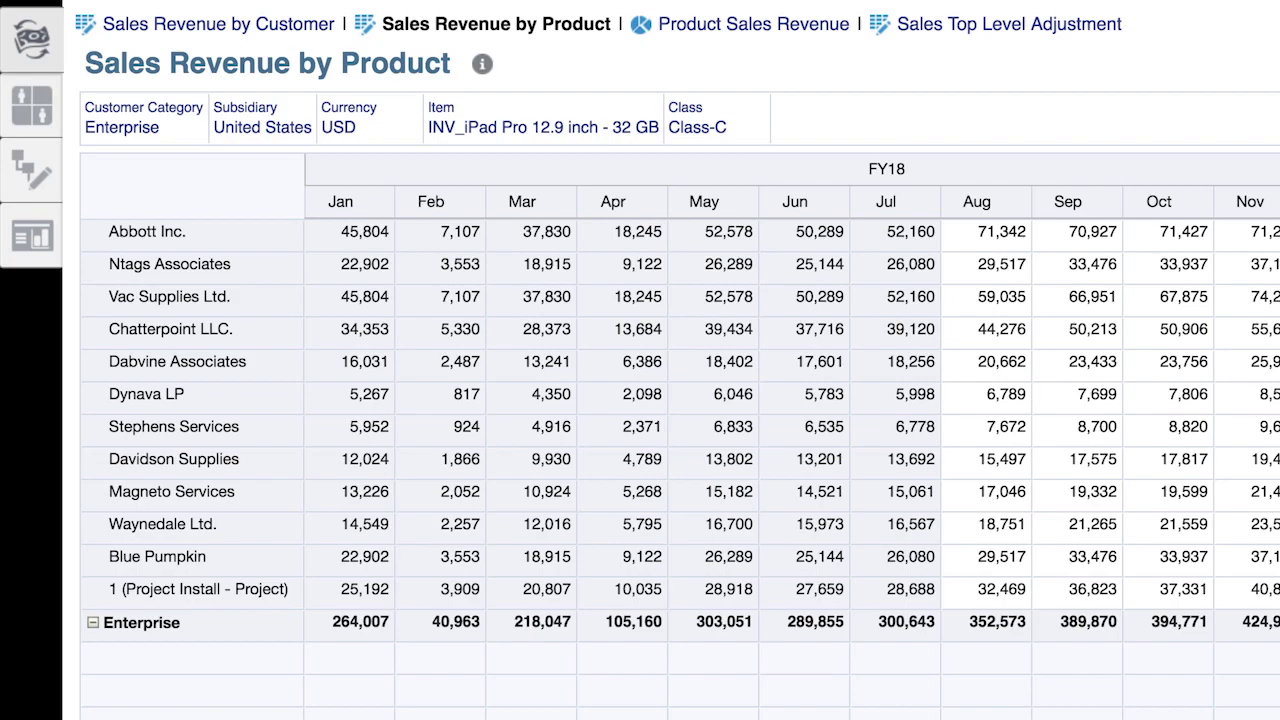
Step: On Sales Services, set SVC_Administration Services' forecast method to % of Product Rev
click(35, 110)
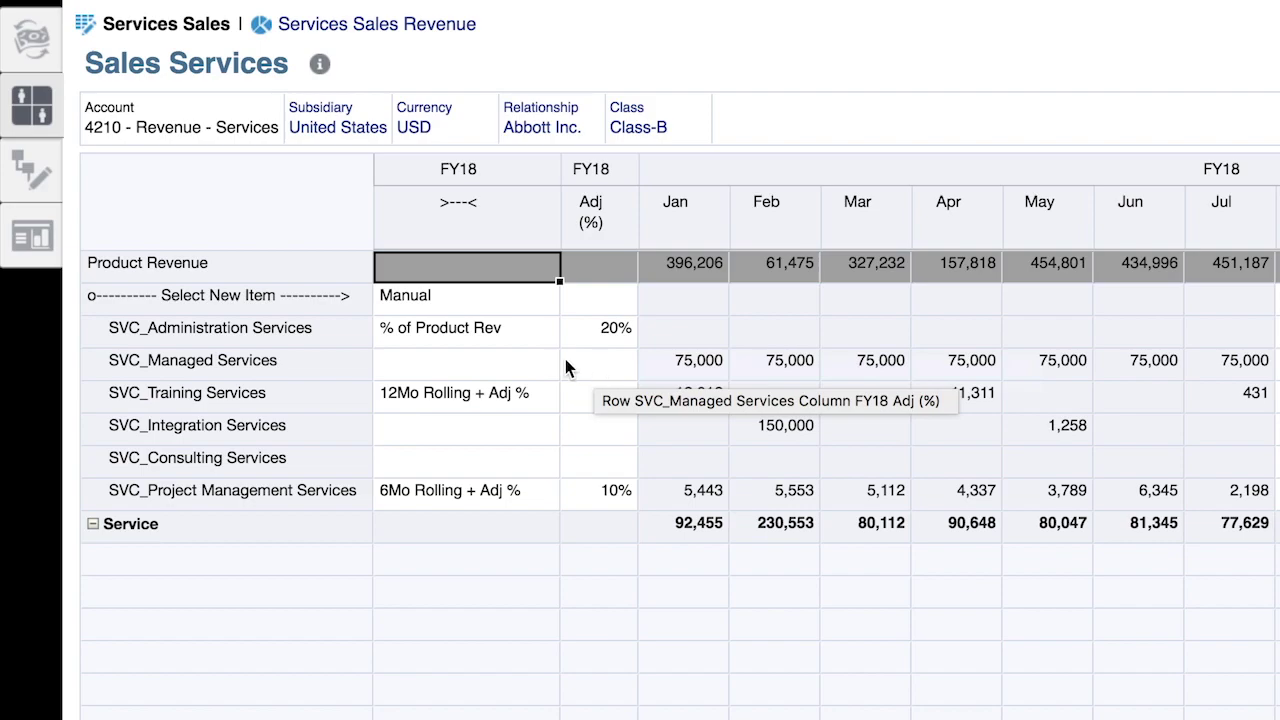
click(537, 334)
click(546, 331)
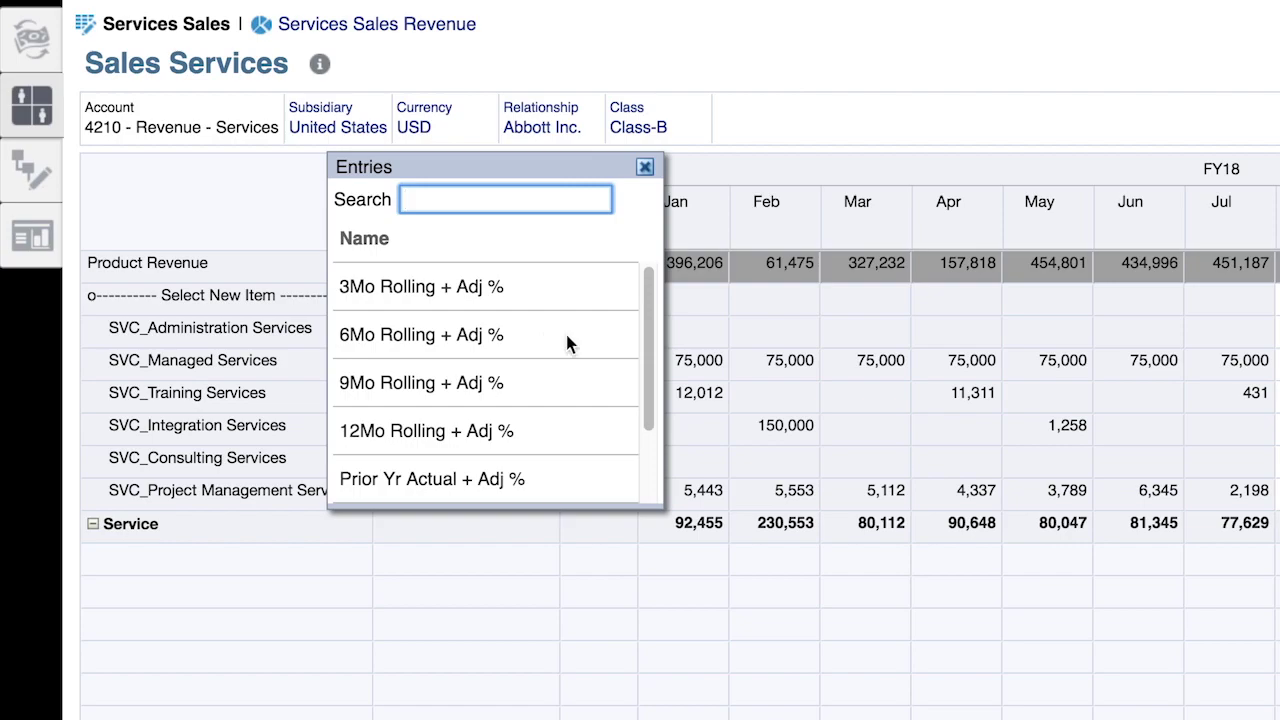
click(646, 301)
drag(646, 301, 631, 400)
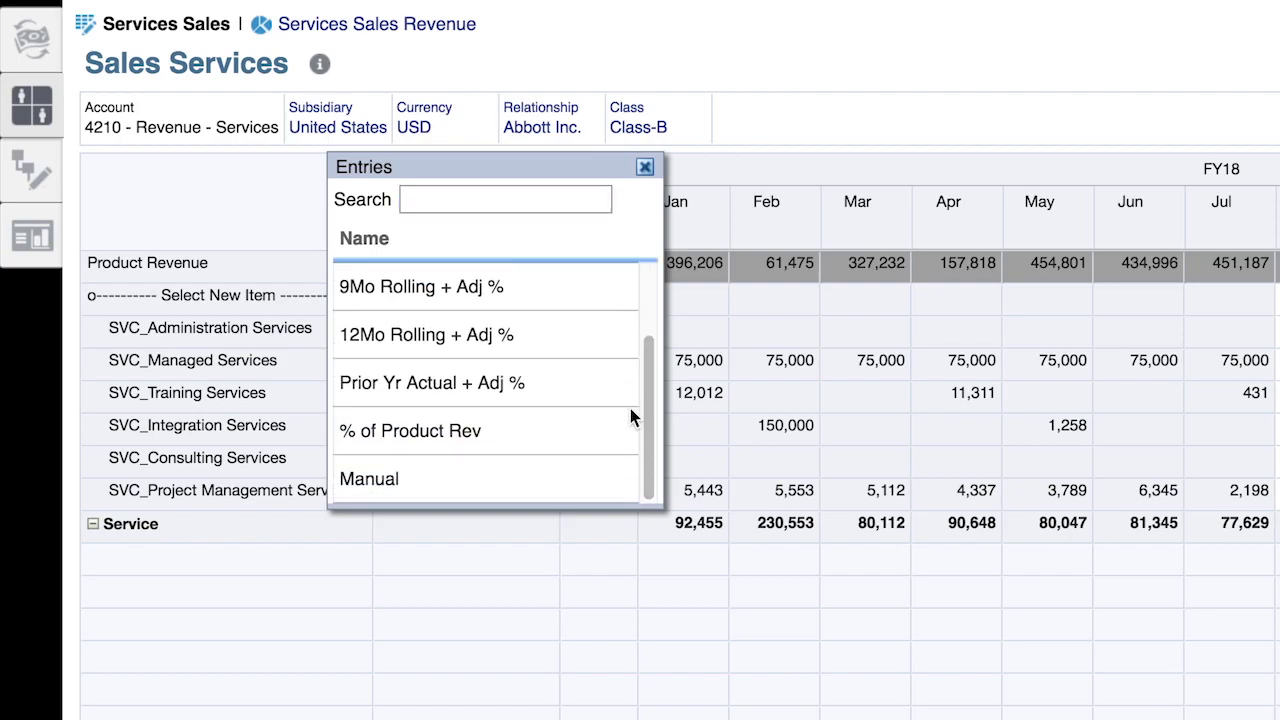
click(419, 429)
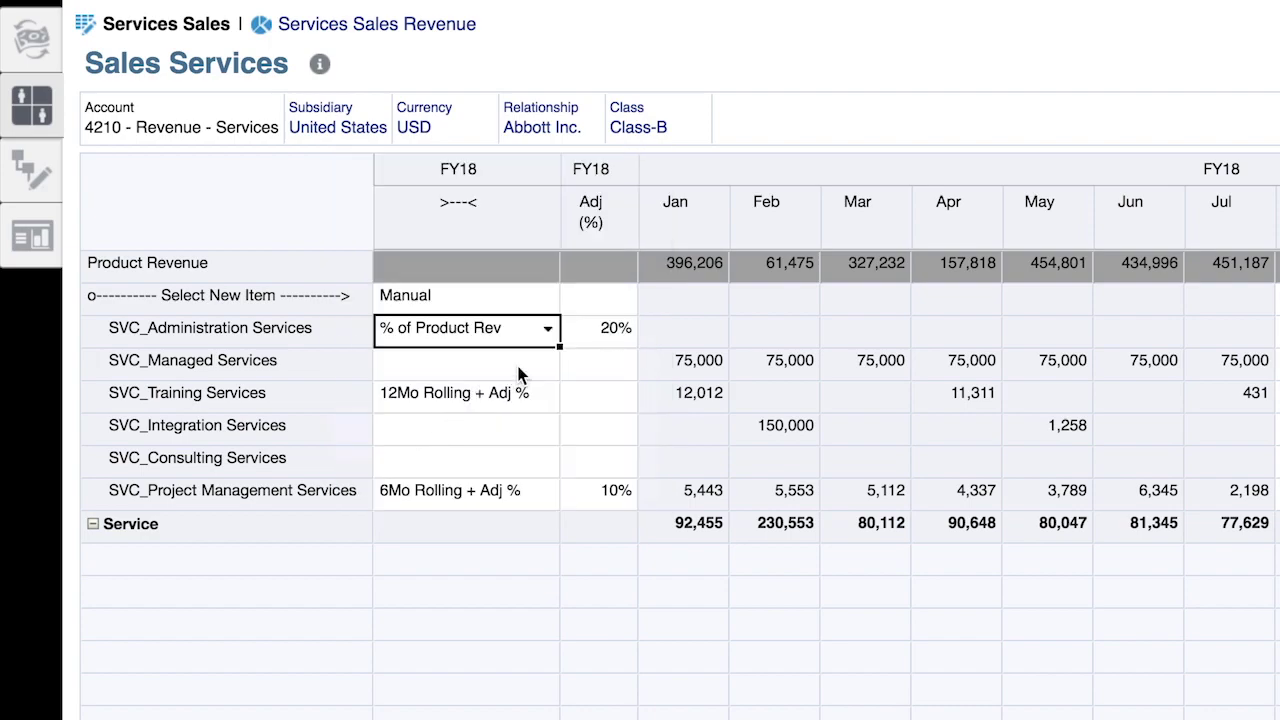
Step: Set SVC_Administration Services' adjustment to 30% and move on to Item Gross Margin
click(619, 335)
text(30)
key(Tab)
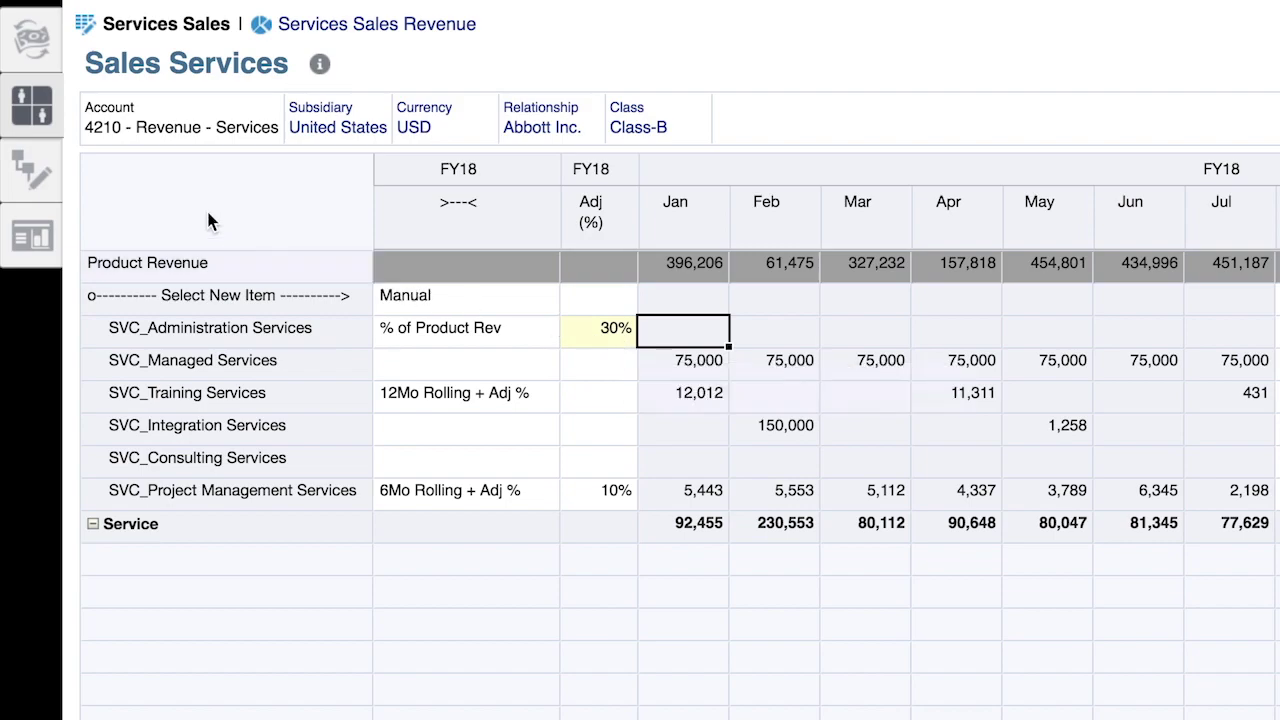
click(32, 172)
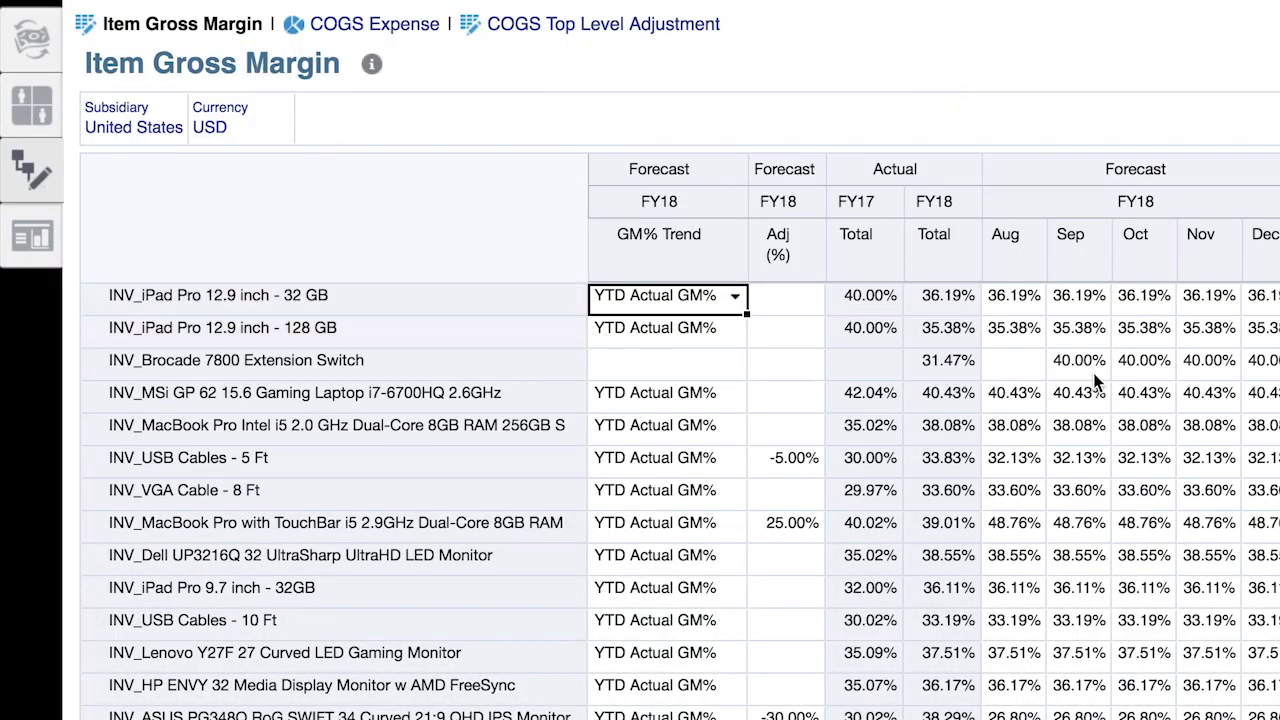
Step: Check the GM% Trend methods without changing any, then go to the OpEx Report
click(734, 299)
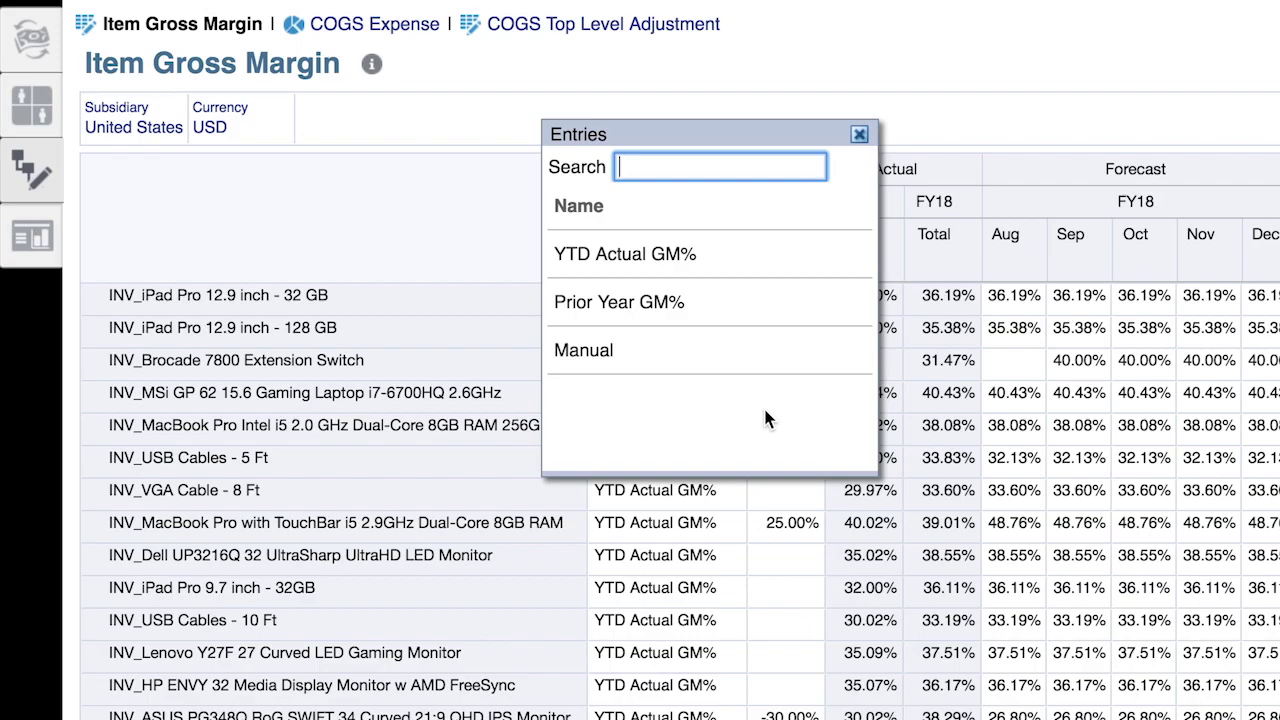
click(857, 135)
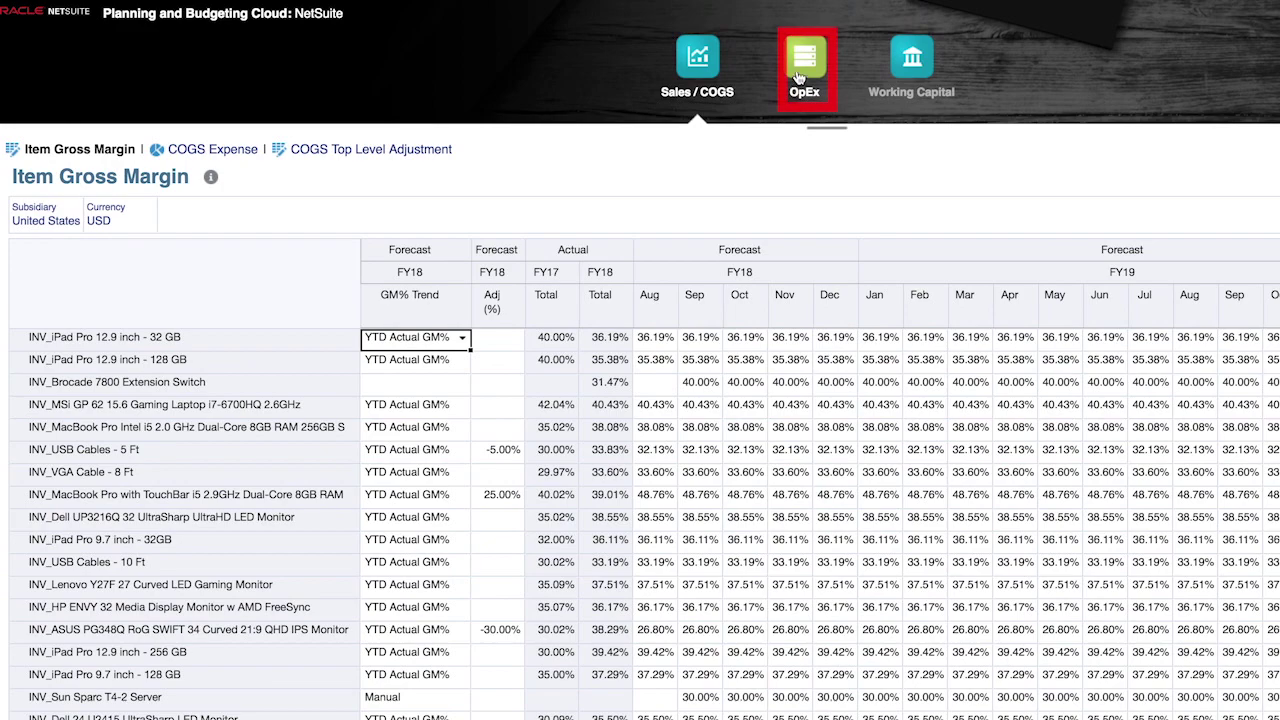
click(801, 70)
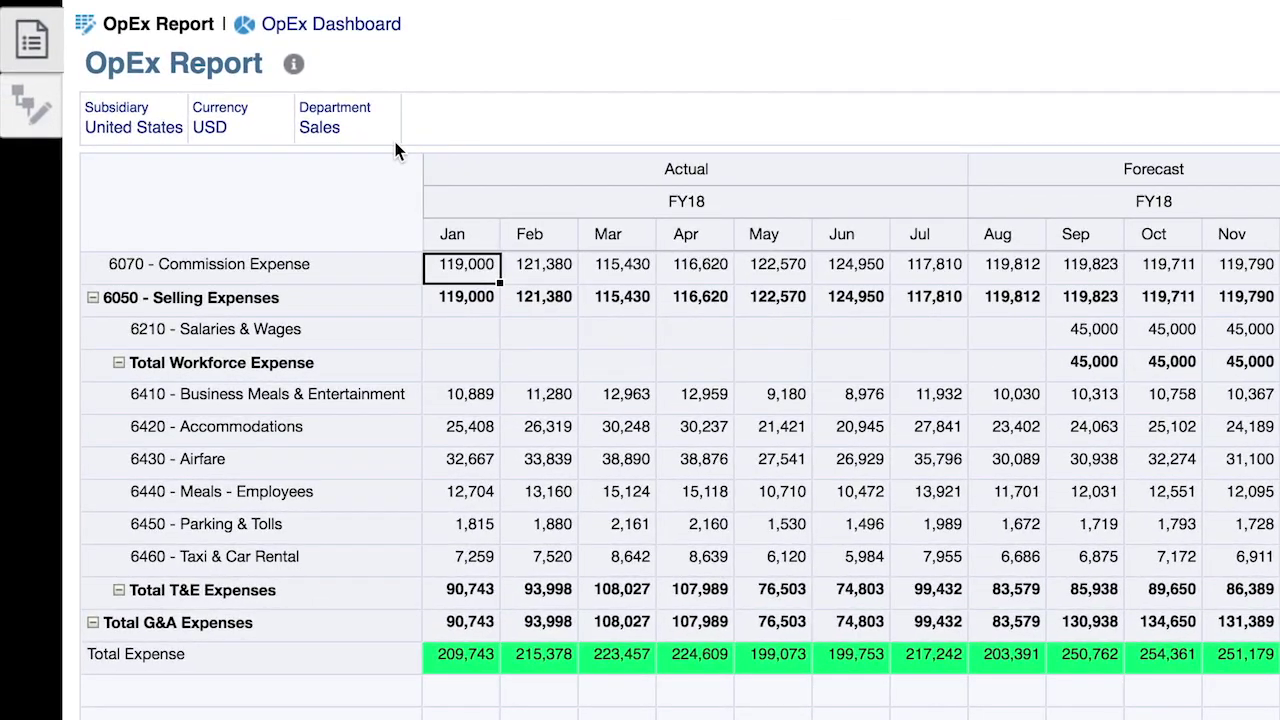
Step: On OpEx, All Departments, fill Freight-out's 6Mo Rolling down through 6350 - Contributions
click(32, 106)
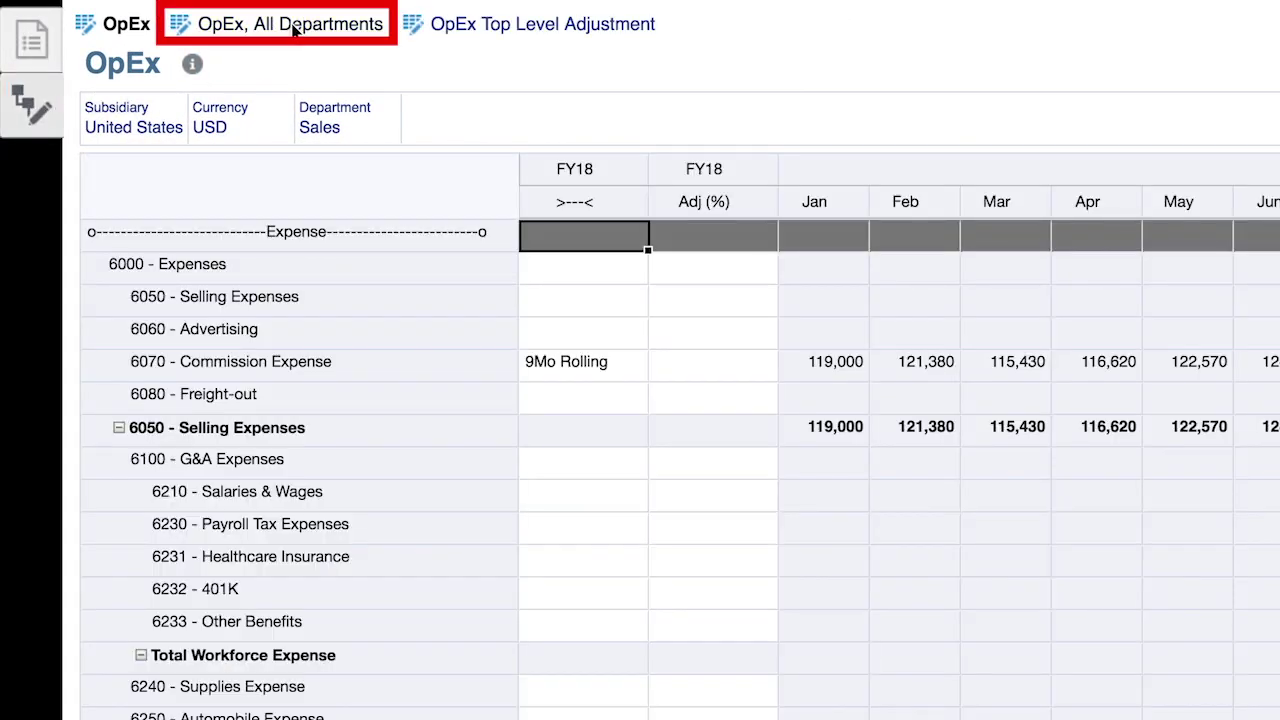
click(290, 24)
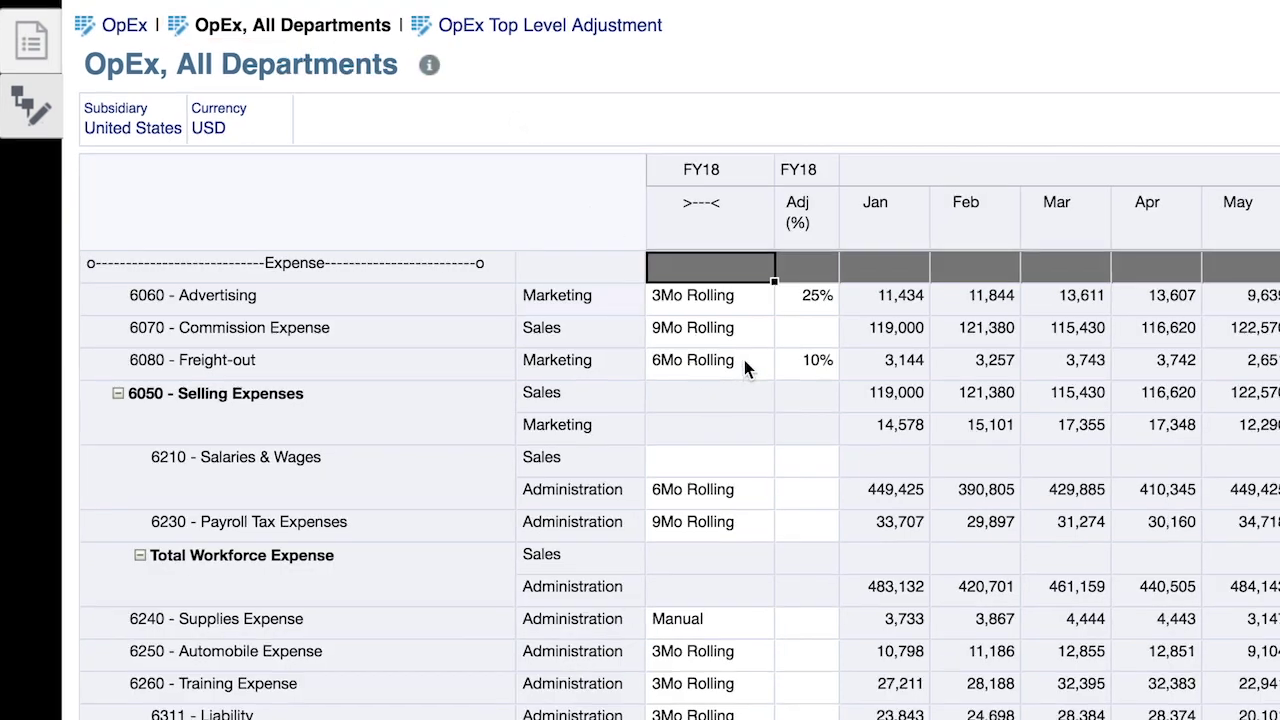
click(746, 366)
drag(778, 376, 780, 719)
drag(418, 568, 377, 674)
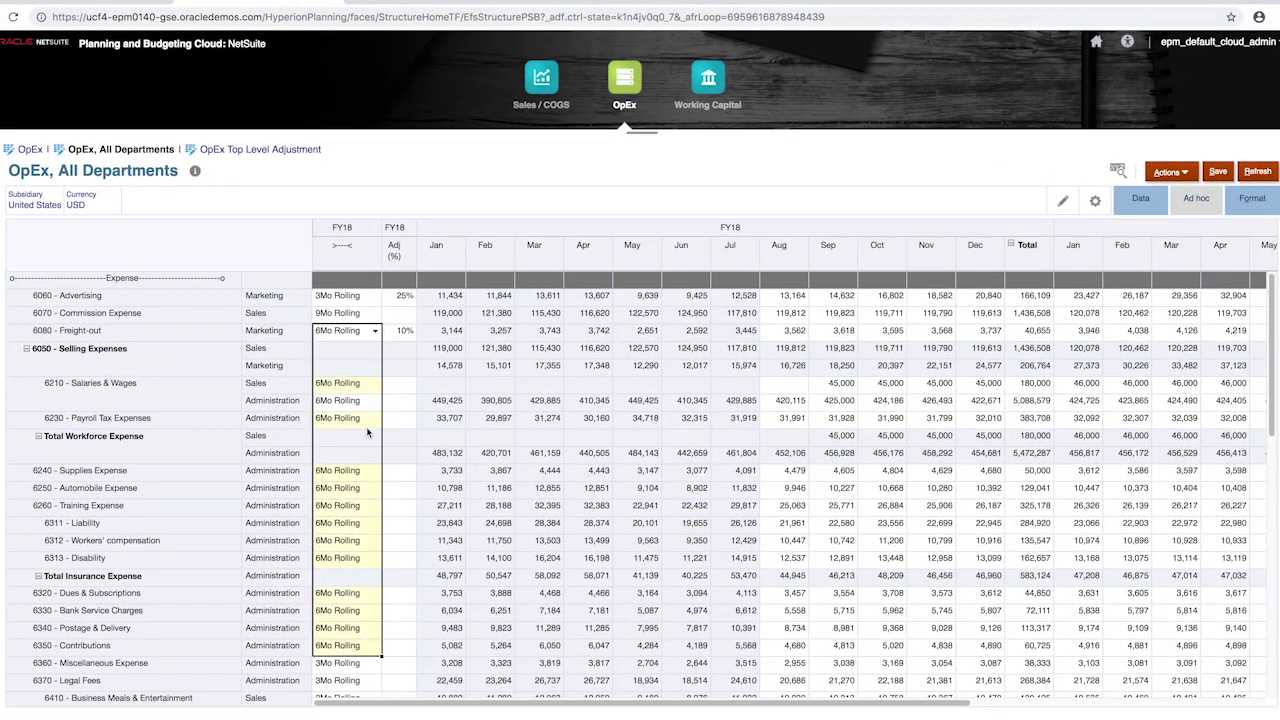